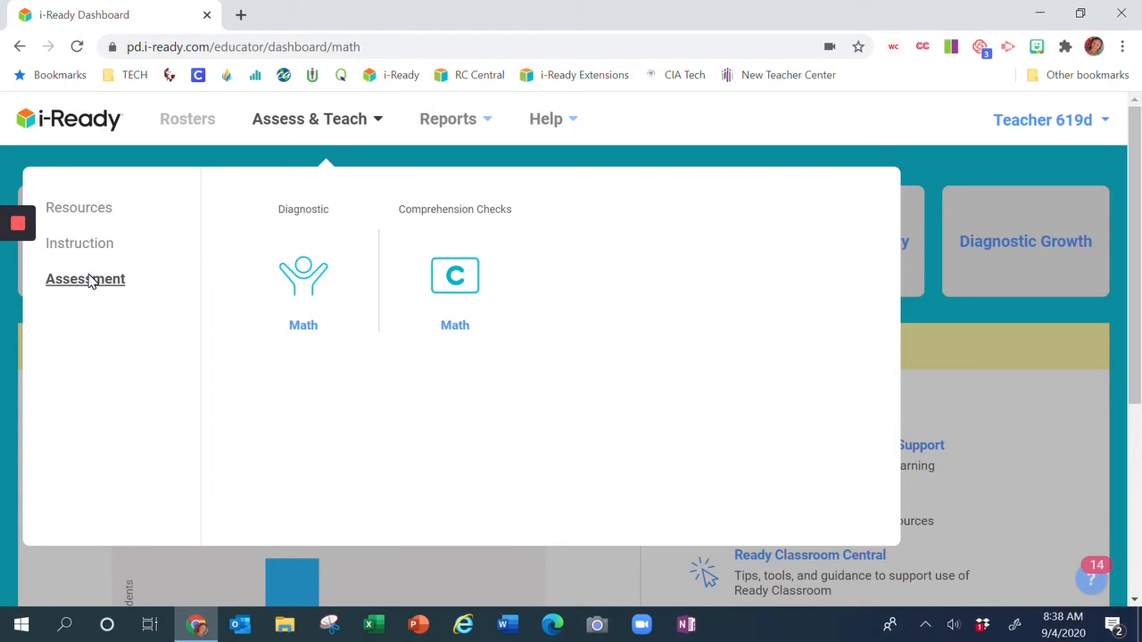
Open the math Comprehension Checks list and filter it to show only grade 3 checks.
{"action": "left_click", "coordinate": [455, 326]}
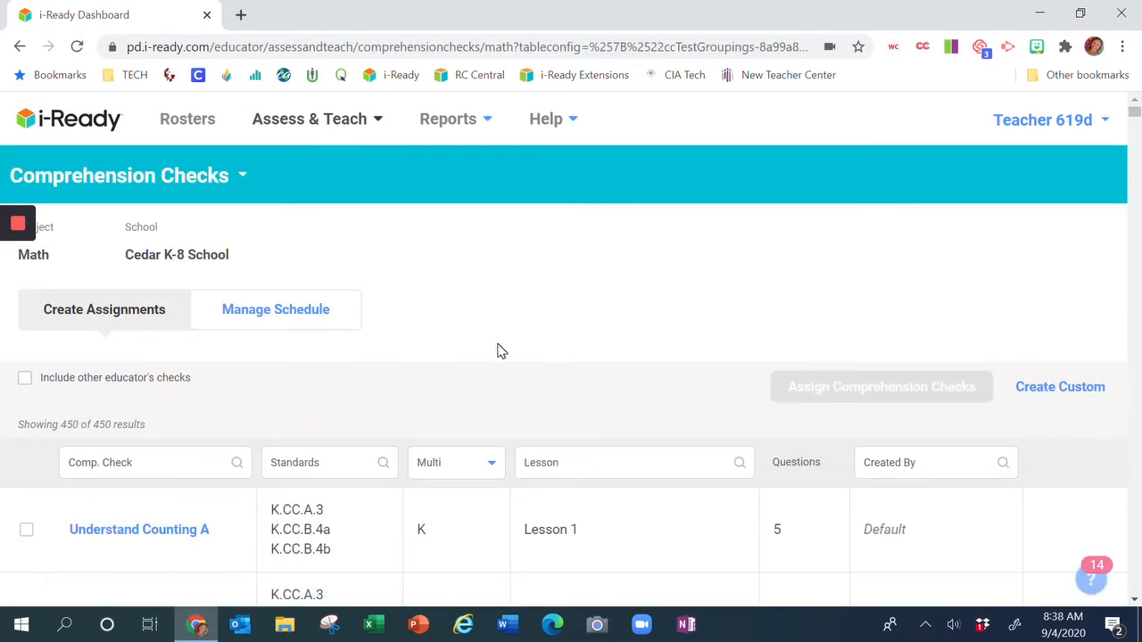
{"action": "scroll", "coordinate": [473, 331], "scroll_direction": "down", "scroll_amount": 1}
{"action": "left_click", "coordinate": [482, 339]}
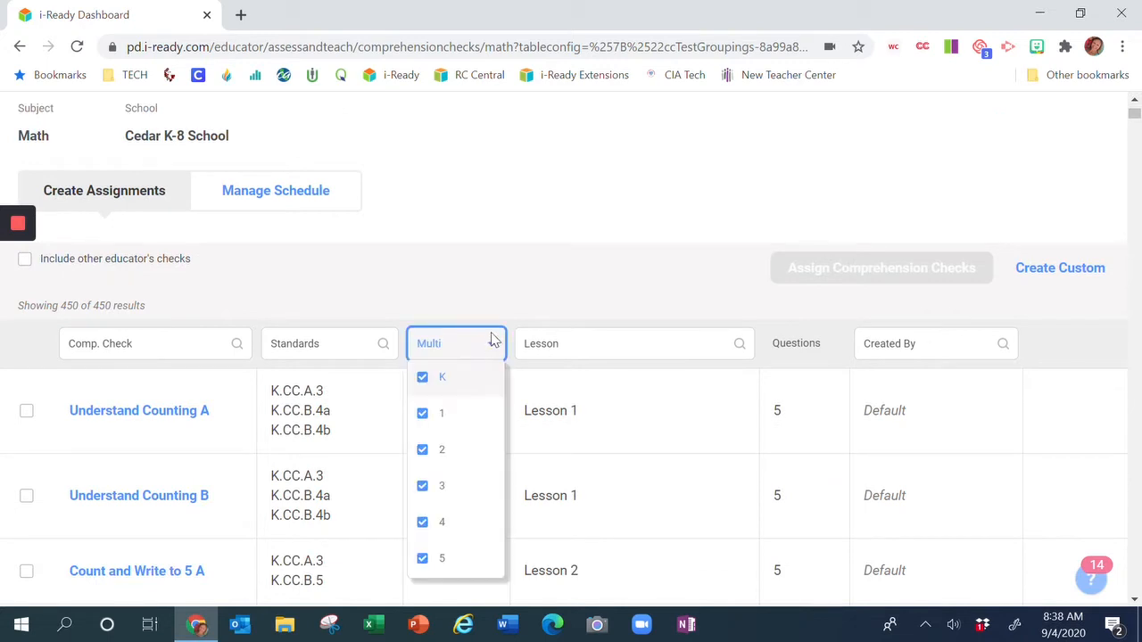
{"action": "scroll", "coordinate": [438, 313], "scroll_direction": "down", "scroll_amount": 1}
{"action": "left_click", "coordinate": [426, 267]}
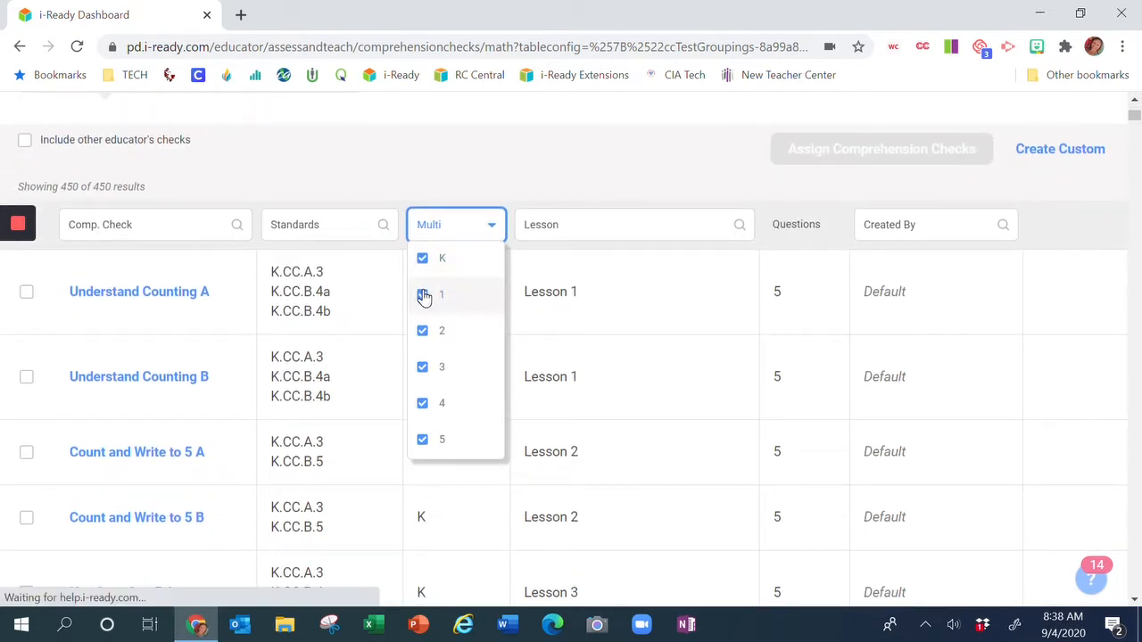
{"action": "left_click", "coordinate": [424, 296]}
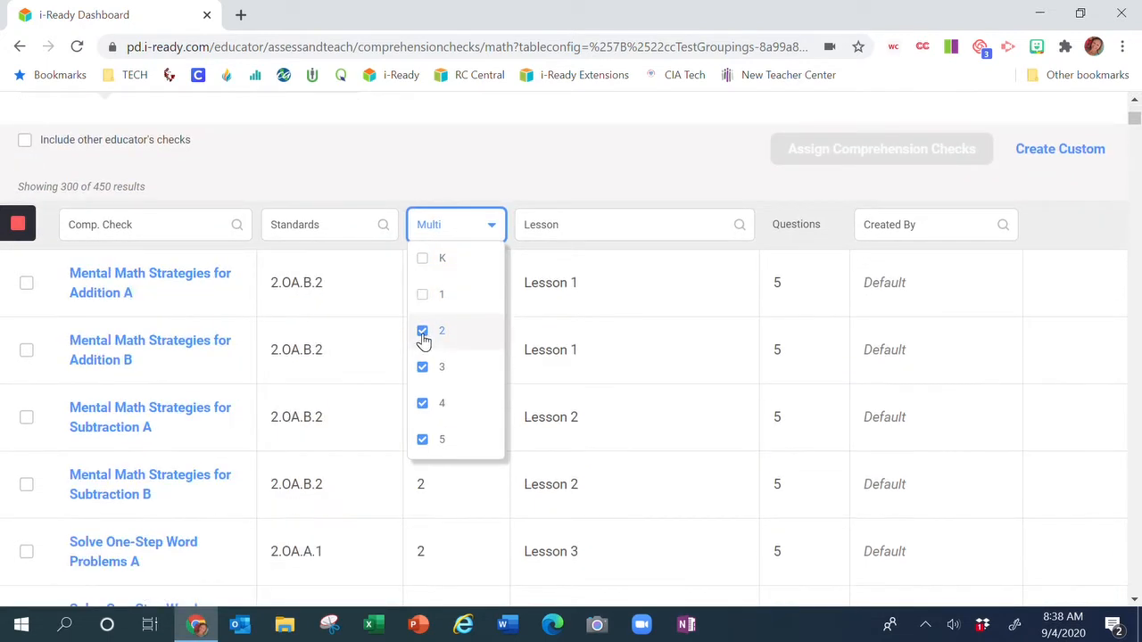
{"action": "left_click", "coordinate": [423, 332]}
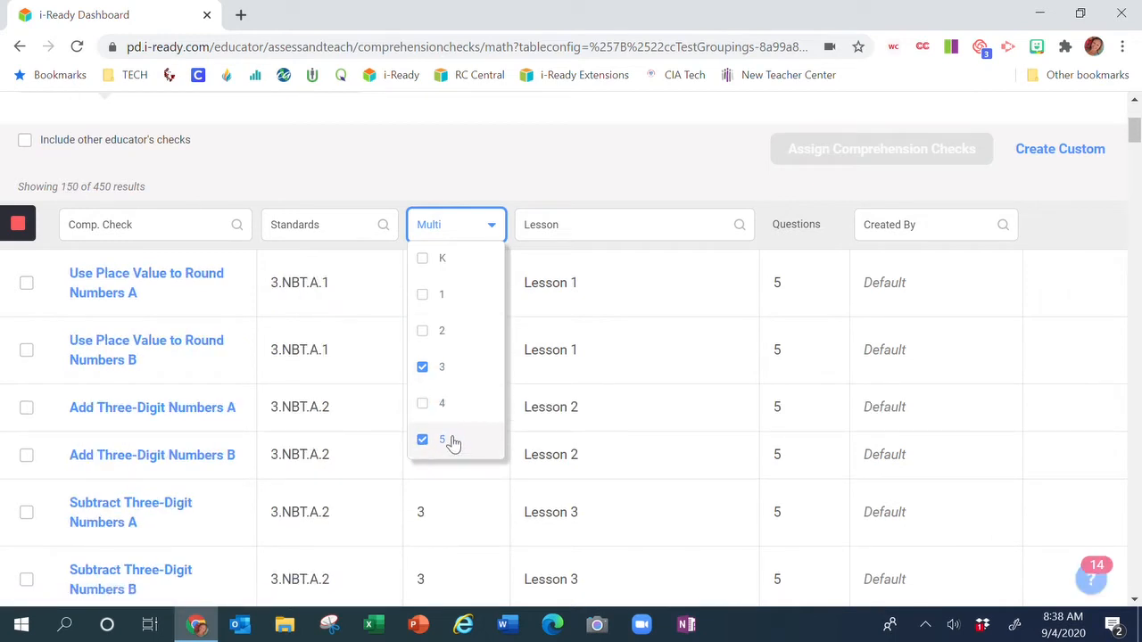
{"action": "left_click", "coordinate": [423, 441]}
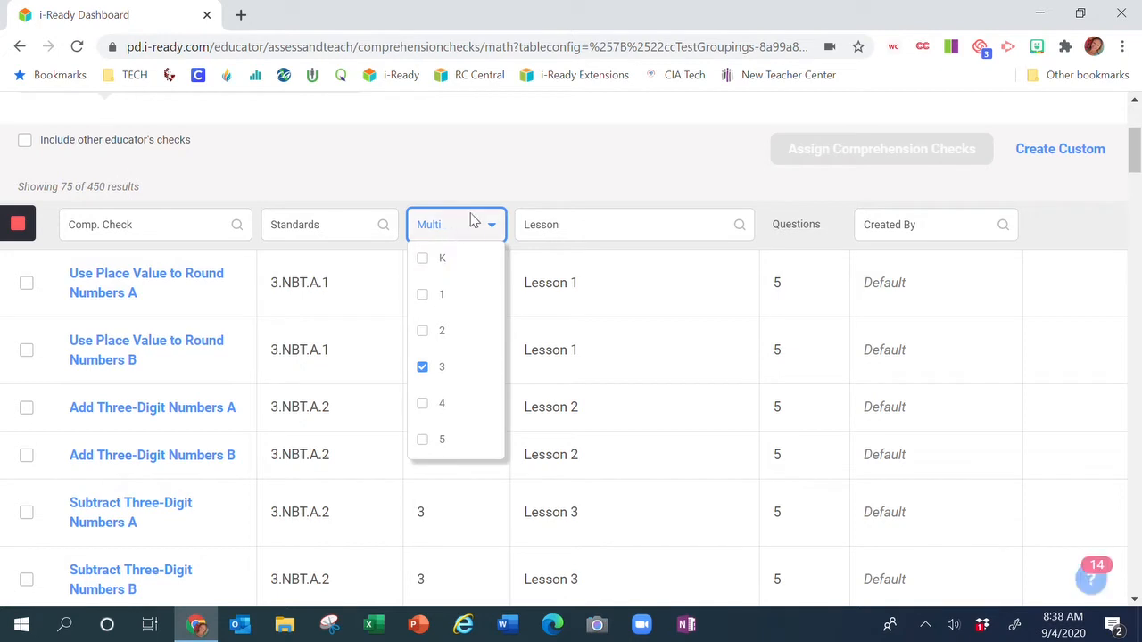
{"action": "left_click", "coordinate": [456, 166]}
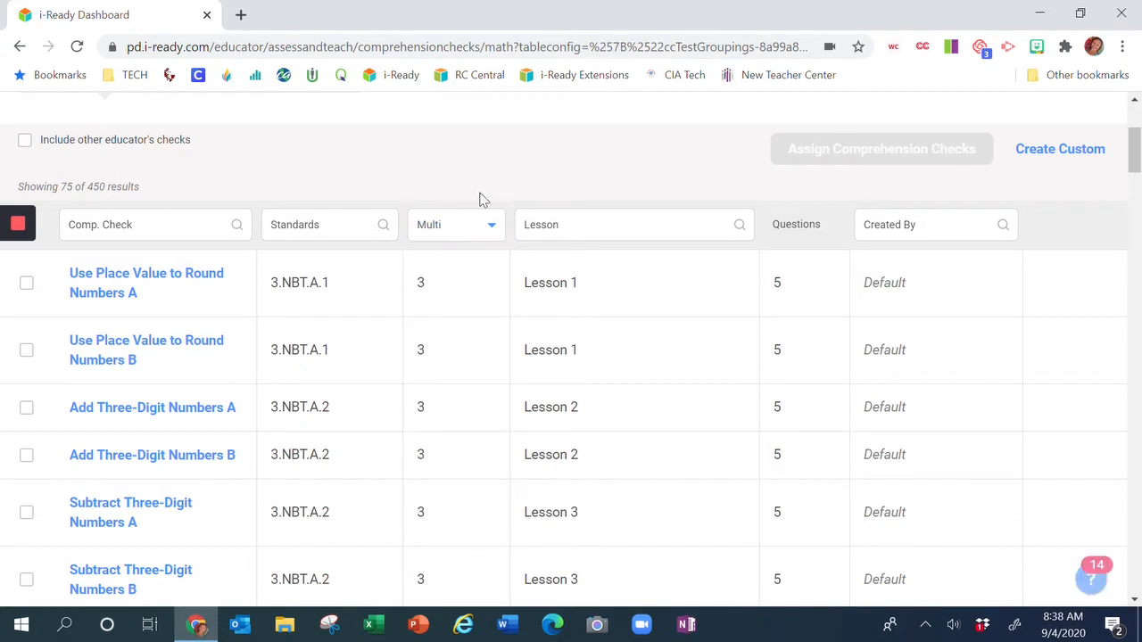
Change the grade filter so only grade 4 checks are listed.
{"action": "left_click", "coordinate": [477, 228]}
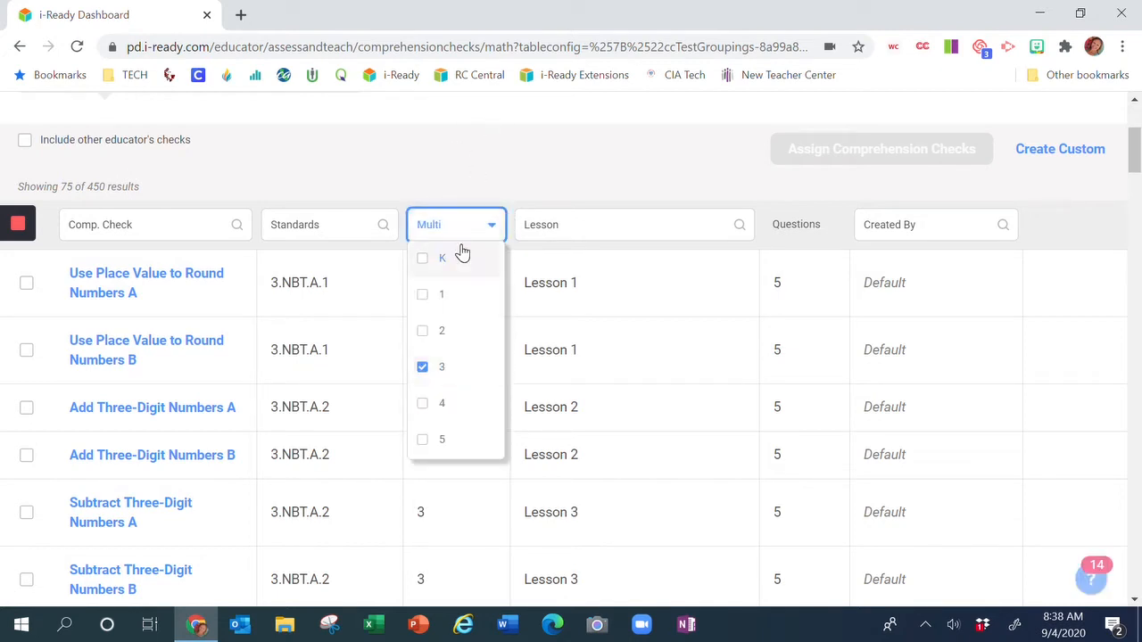
{"action": "left_click", "coordinate": [425, 405]}
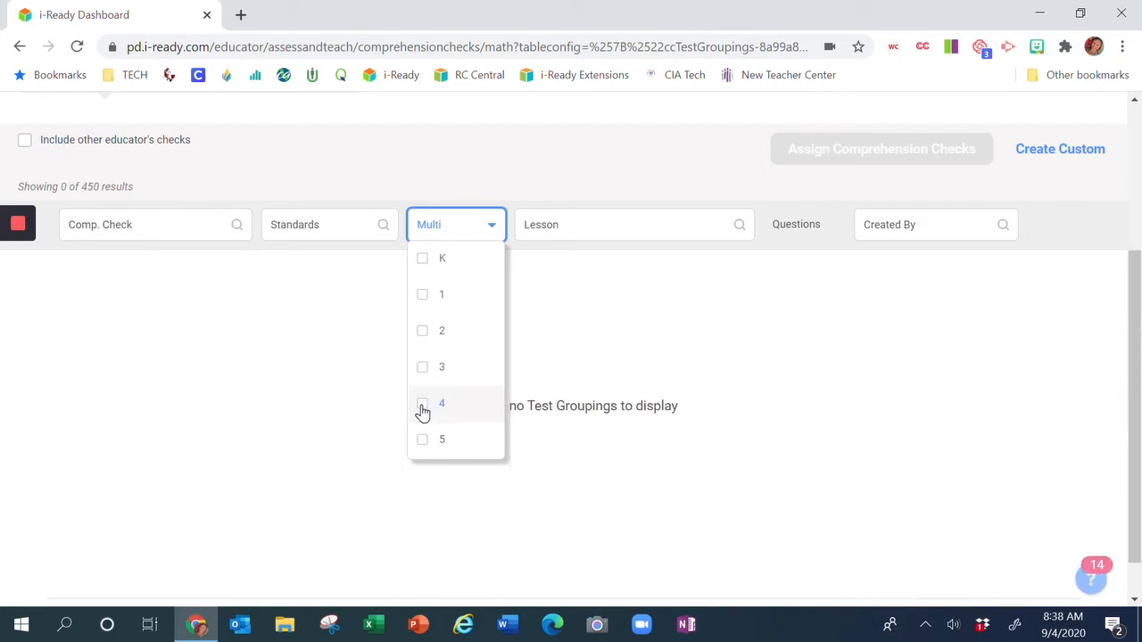
{"action": "left_click", "coordinate": [462, 183]}
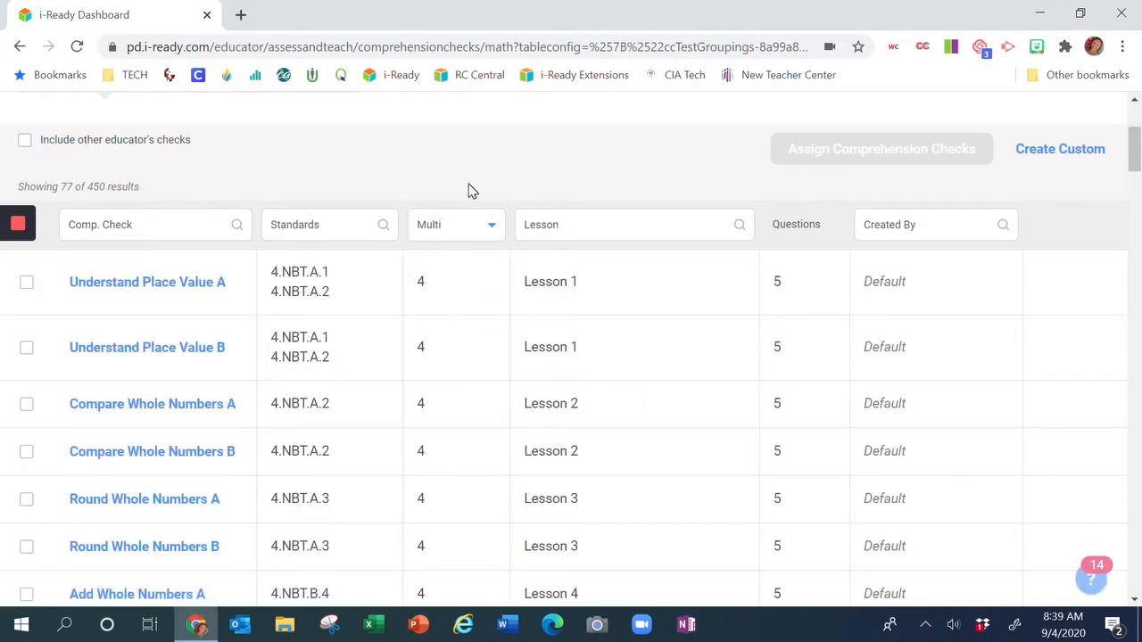
Open the details of the Compare Whole Numbers A check and preview it.
{"action": "scroll", "coordinate": [472, 191], "scroll_direction": "down", "scroll_amount": 1}
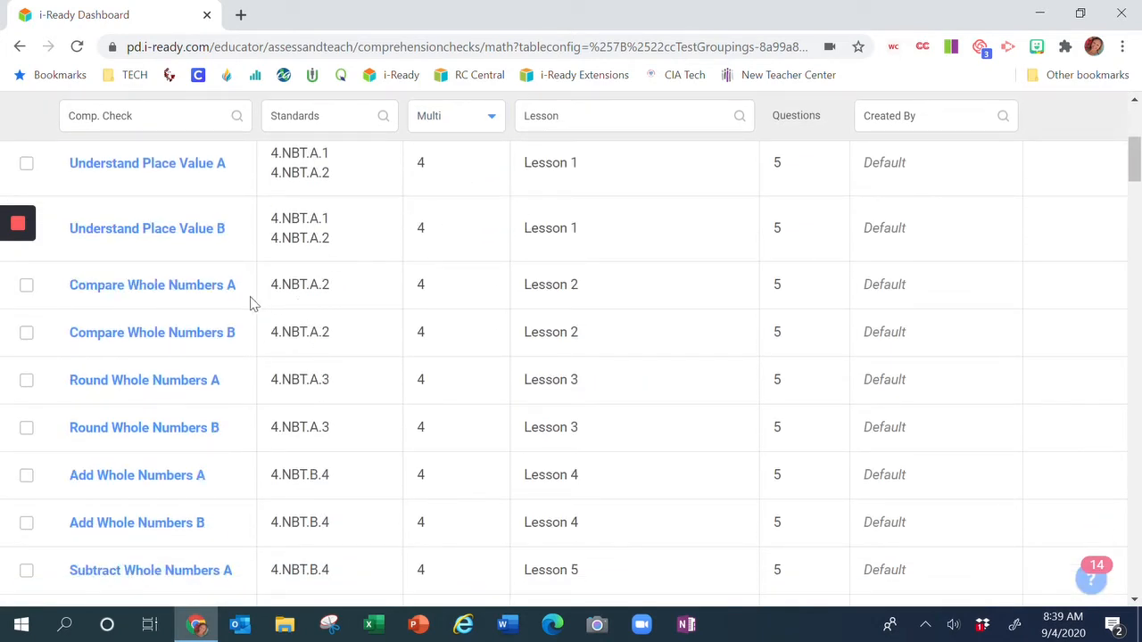
{"action": "left_click", "coordinate": [170, 290]}
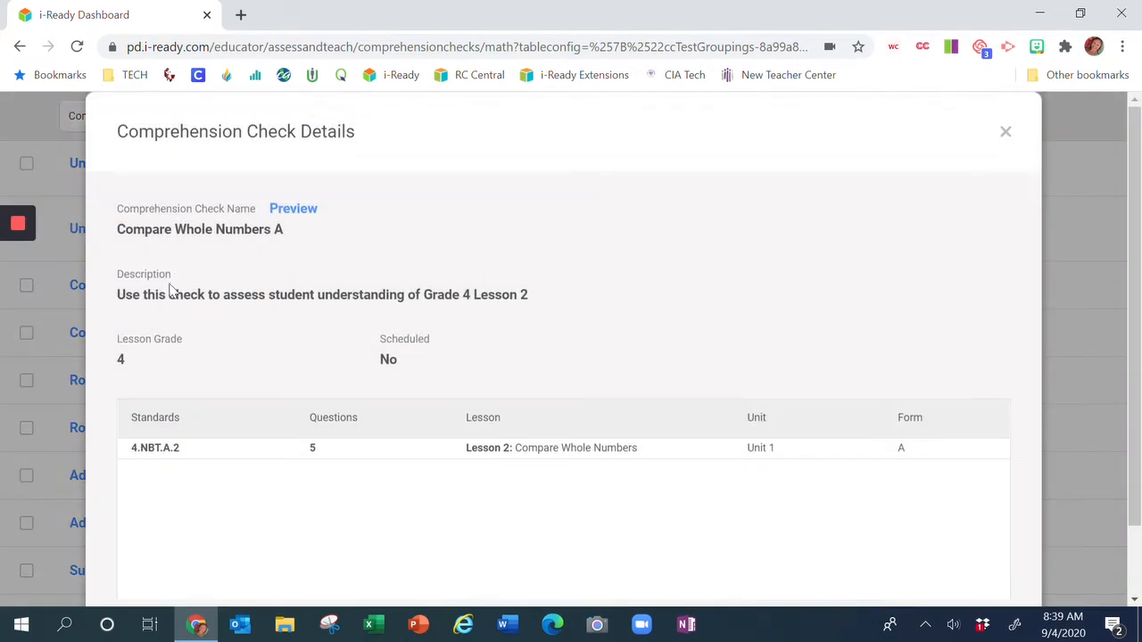
{"action": "left_click", "coordinate": [282, 240]}
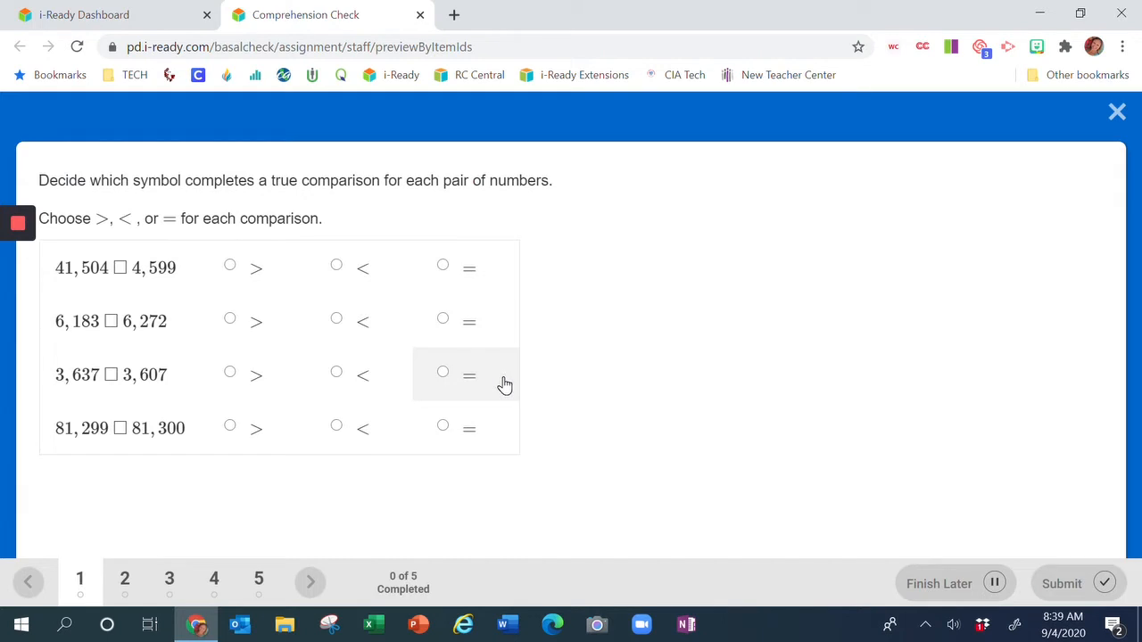
Look at the second preview question, then close the preview tab and the details window.
{"action": "left_click", "coordinate": [125, 584]}
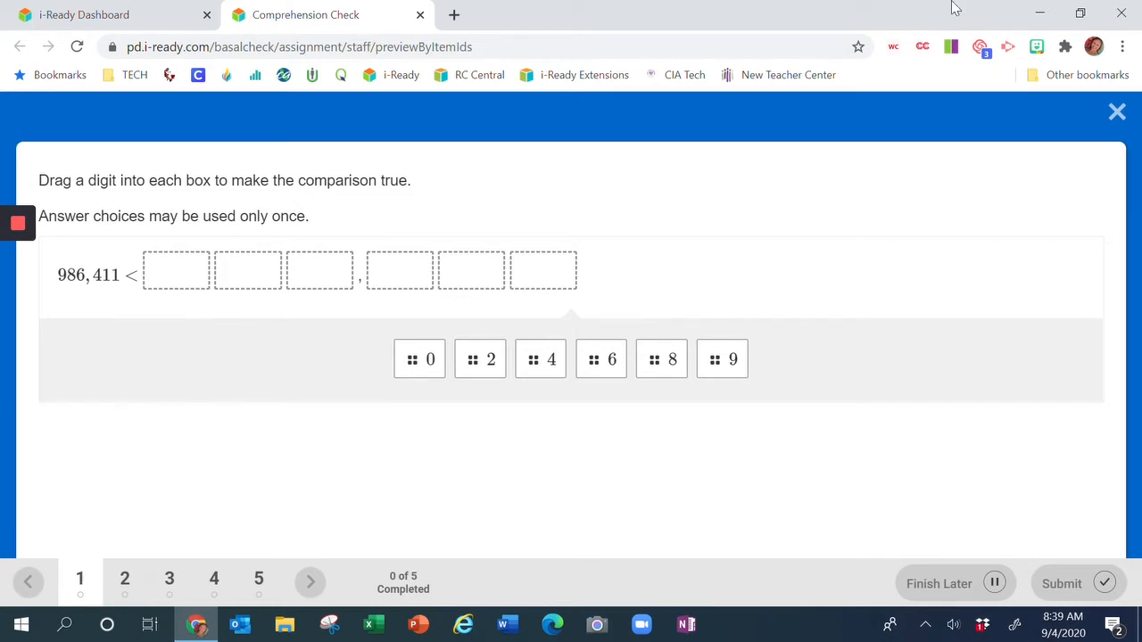
{"action": "left_click", "coordinate": [420, 17]}
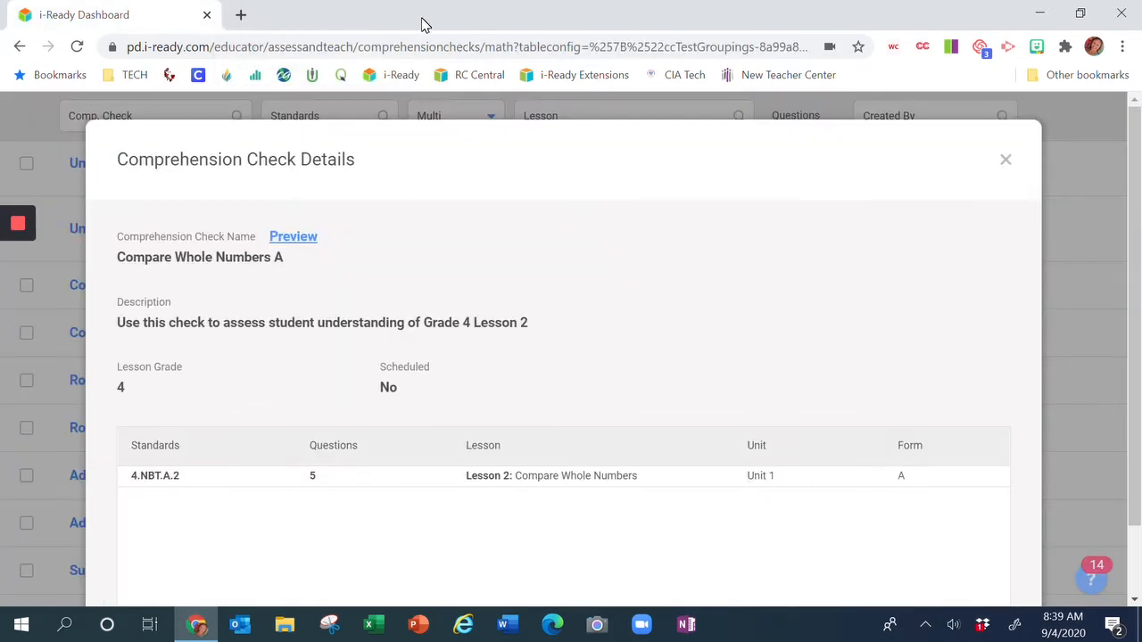
{"action": "left_click", "coordinate": [1004, 160]}
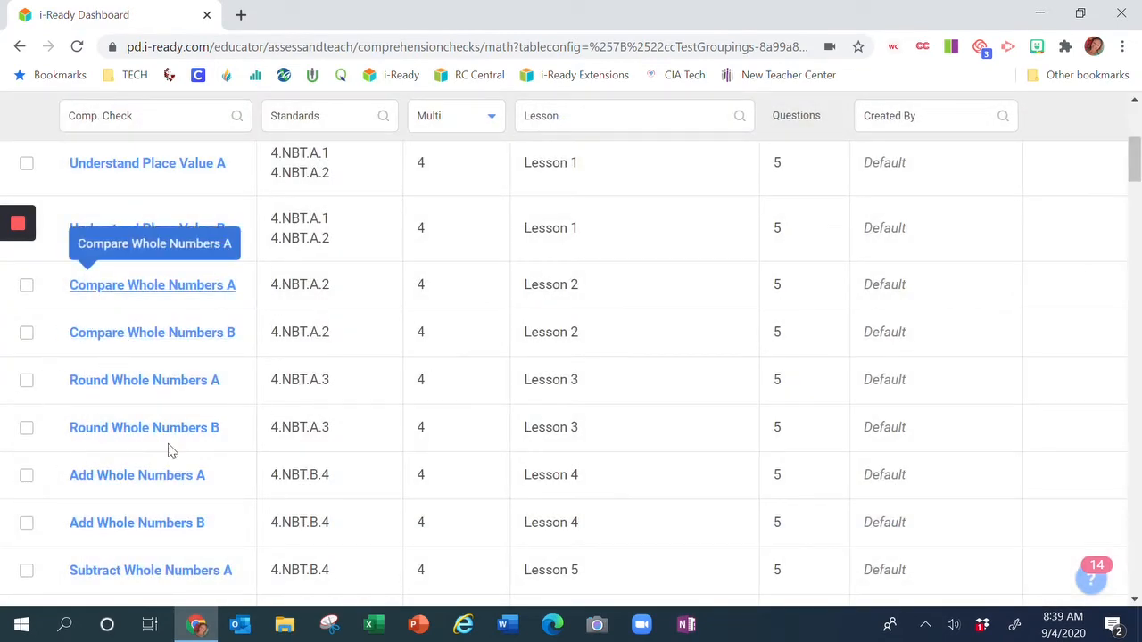
Start creating a custom comprehension check with lesson grade 4.
{"action": "scroll", "coordinate": [1057, 343], "scroll_direction": "up", "scroll_amount": 3}
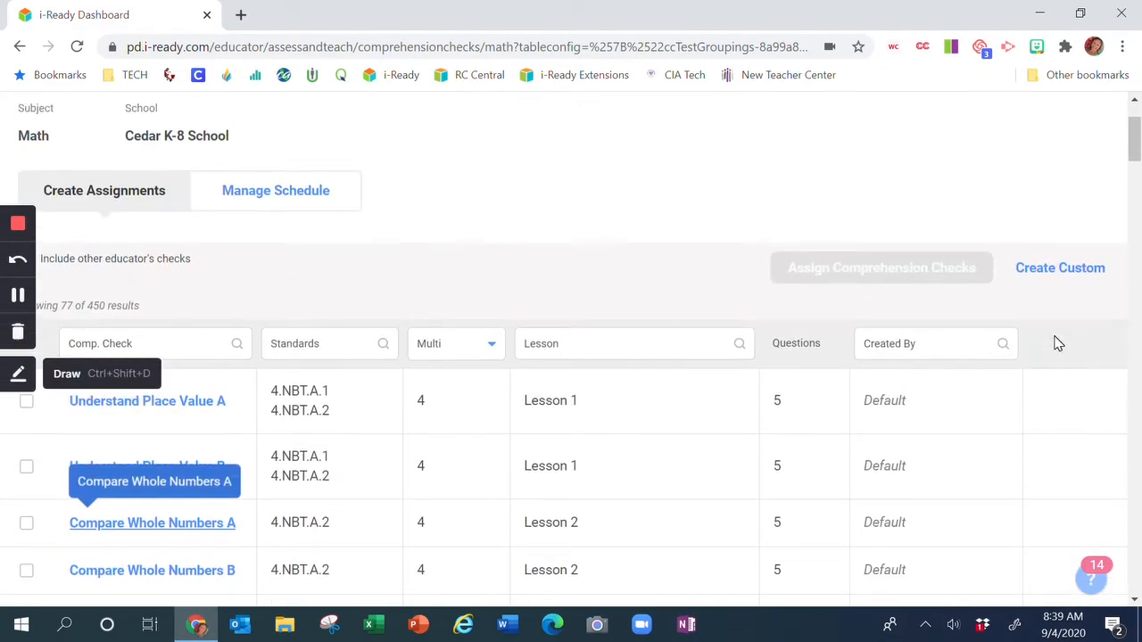
{"action": "left_click", "coordinate": [1069, 272]}
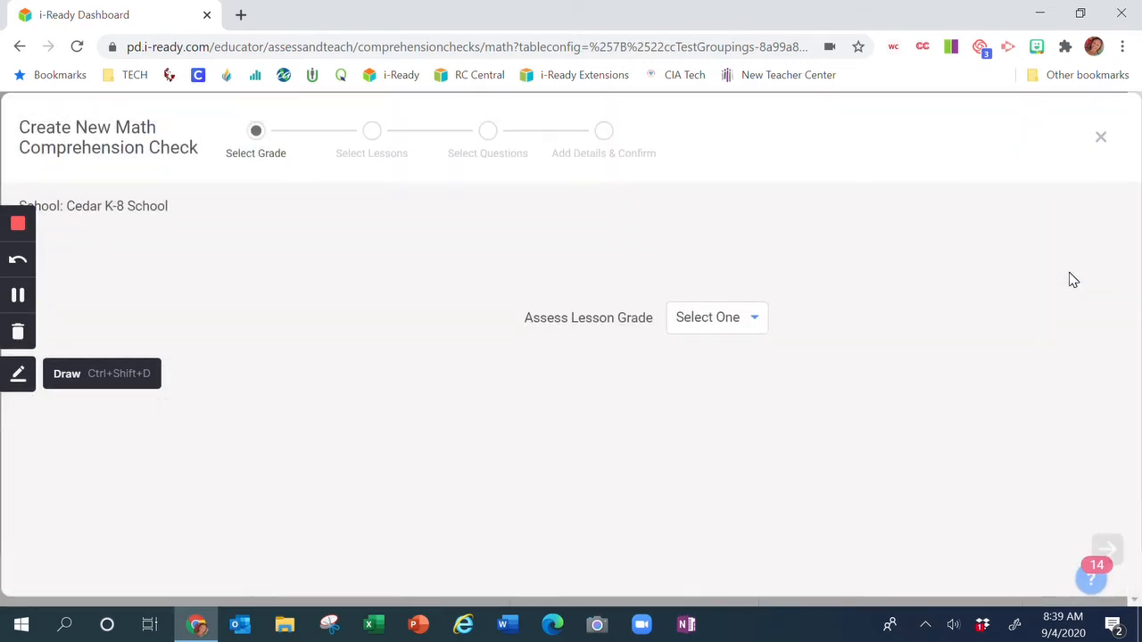
{"action": "left_click", "coordinate": [758, 328]}
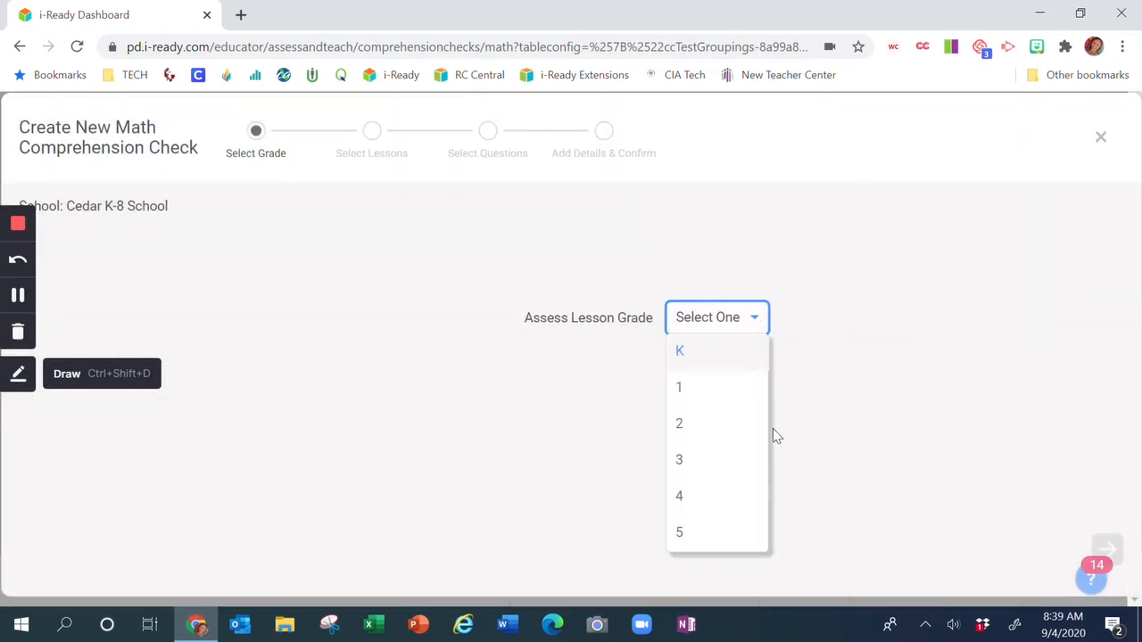
{"action": "left_click", "coordinate": [683, 497]}
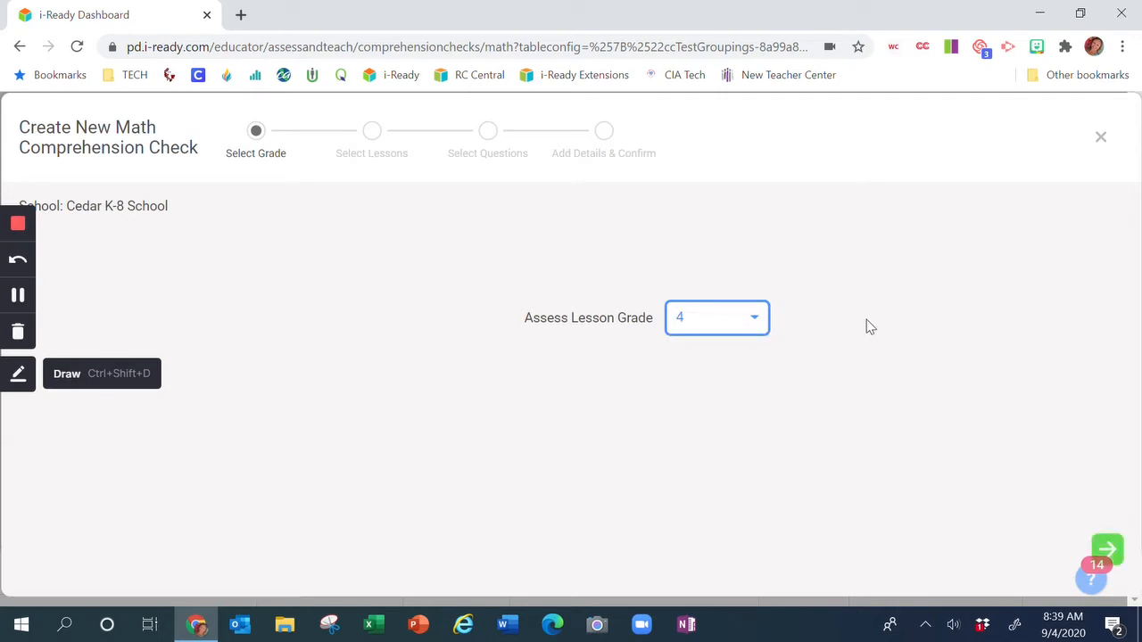
{"action": "left_click", "coordinate": [1109, 552]}
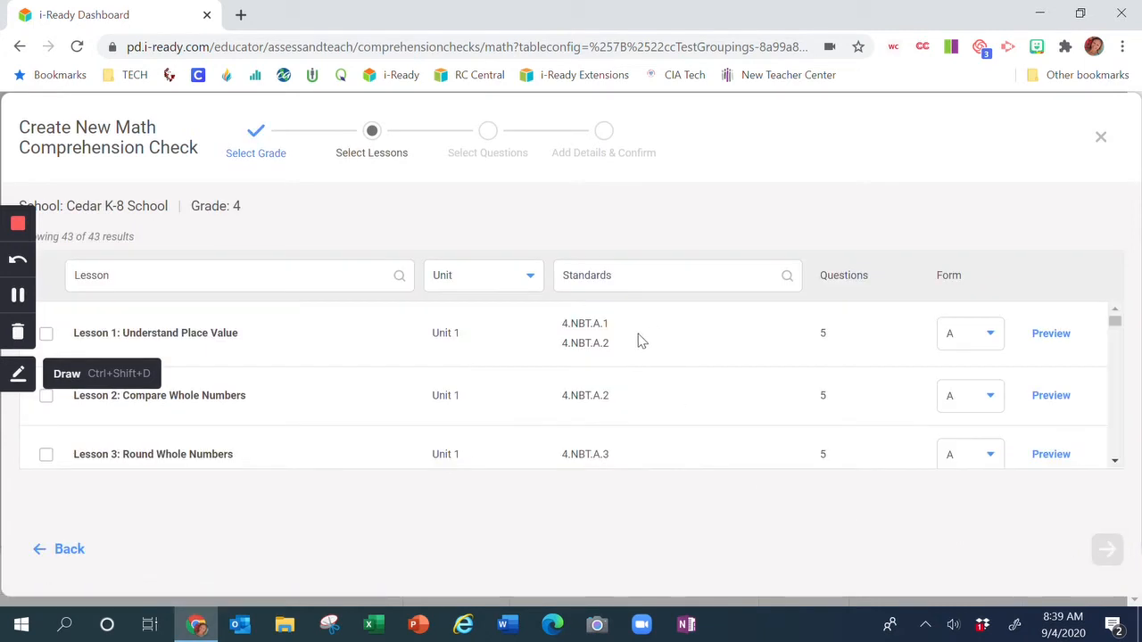
Select Lesson 2: Compare Whole Numbers and Lesson 3: Round Whole Numbers and continue to question selection.
{"action": "scroll", "coordinate": [579, 334], "scroll_direction": "down", "scroll_amount": 1}
{"action": "scroll", "coordinate": [598, 333], "scroll_direction": "down", "scroll_amount": 1}
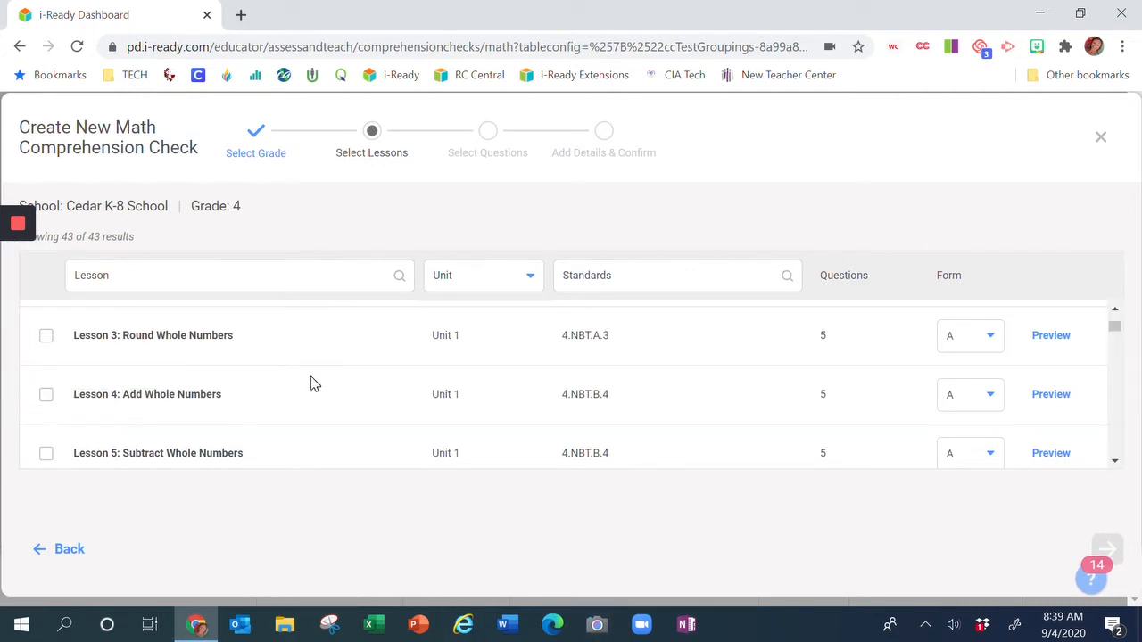
{"action": "scroll", "coordinate": [311, 383], "scroll_direction": "up", "scroll_amount": 3}
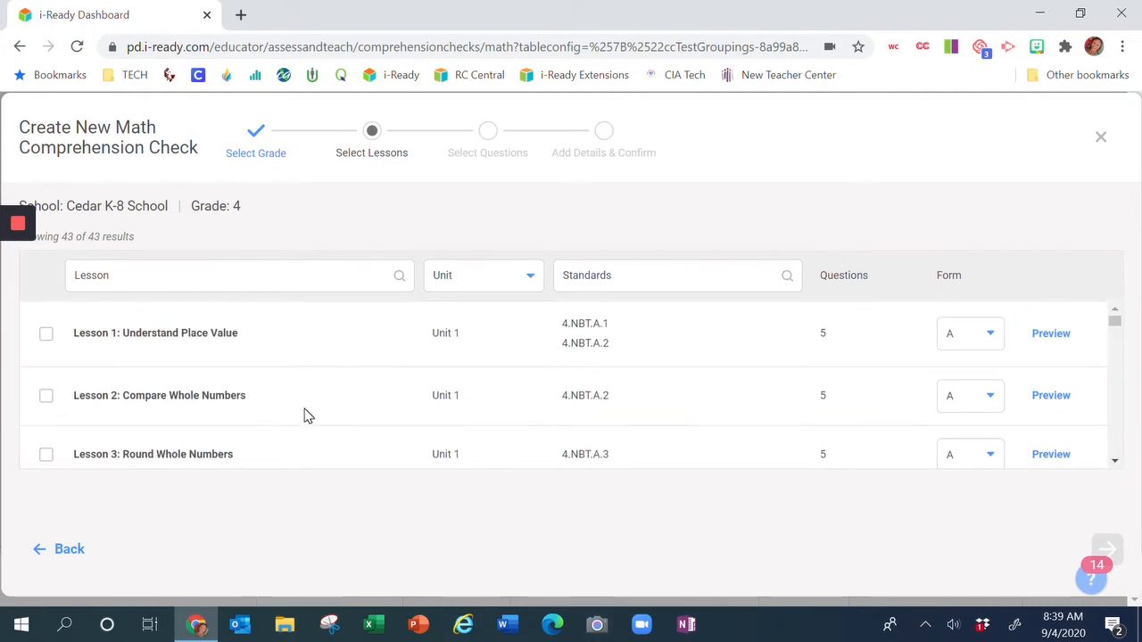
{"action": "left_click", "coordinate": [45, 399]}
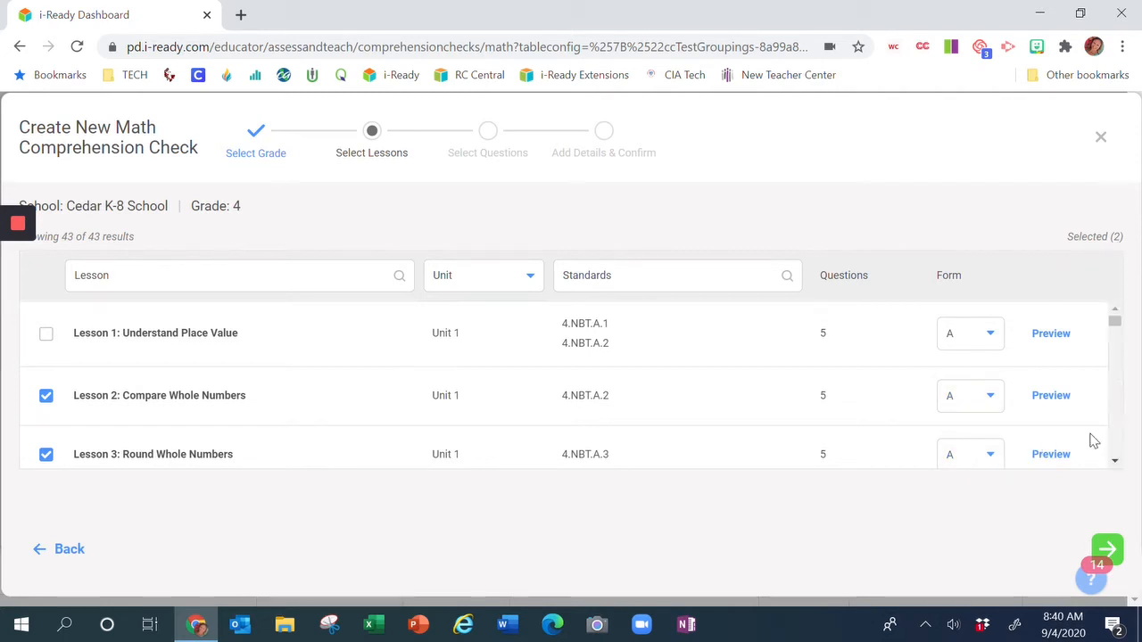
{"action": "left_click", "coordinate": [1108, 550]}
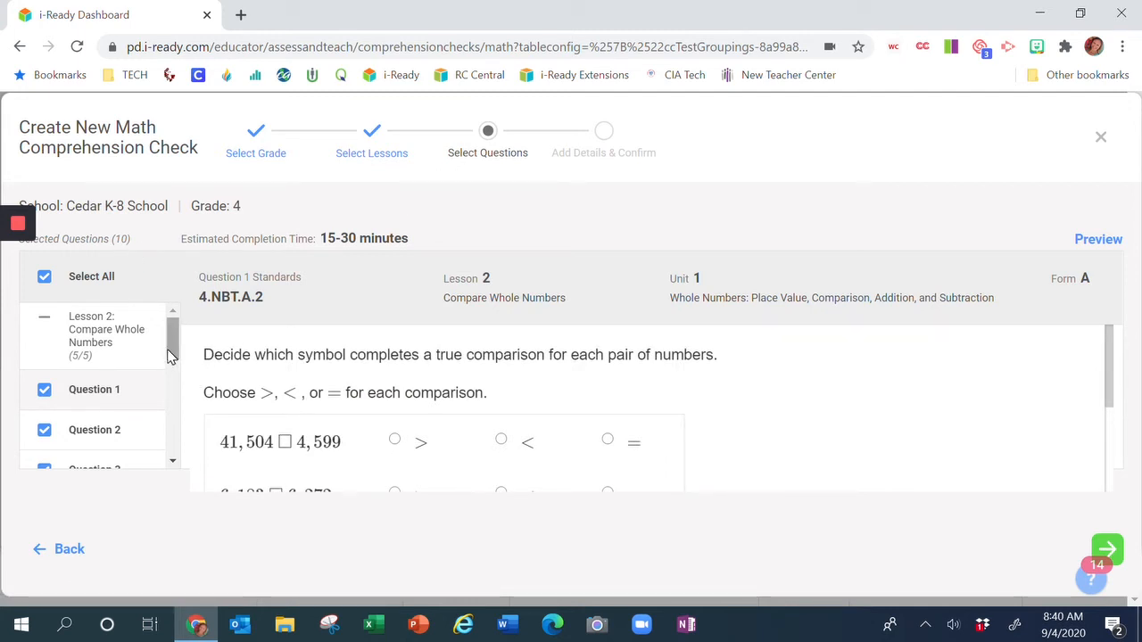
Review Lesson 2's questions and deselect its Question 2.
{"action": "left_click", "coordinate": [172, 461]}
{"action": "left_click", "coordinate": [105, 452]}
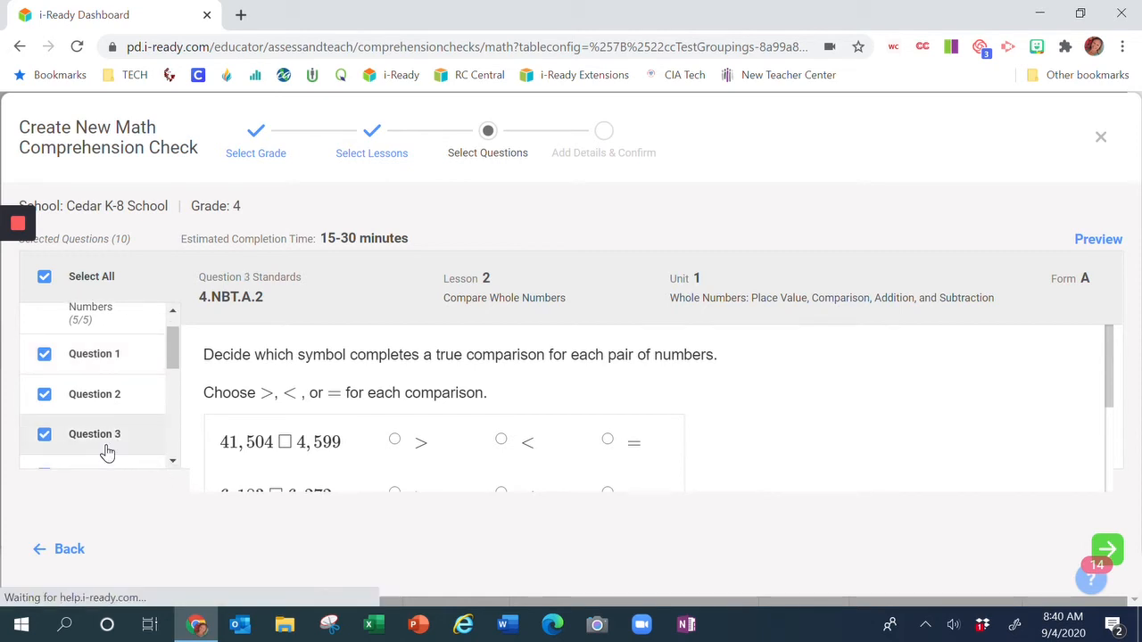
{"action": "left_click", "coordinate": [98, 400]}
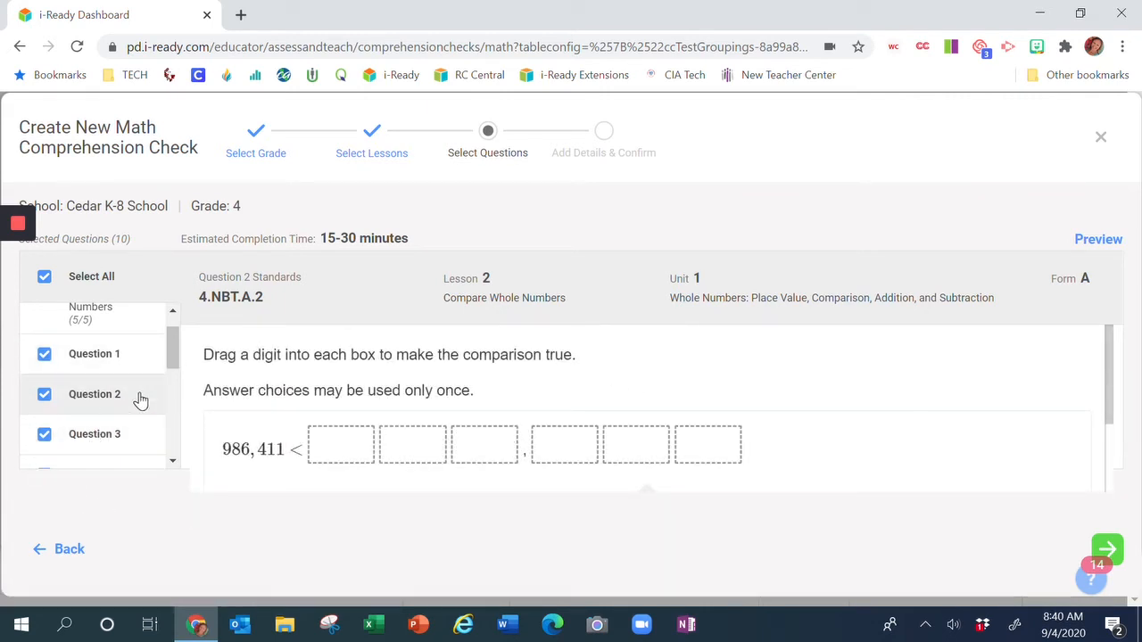
{"action": "left_click", "coordinate": [44, 395]}
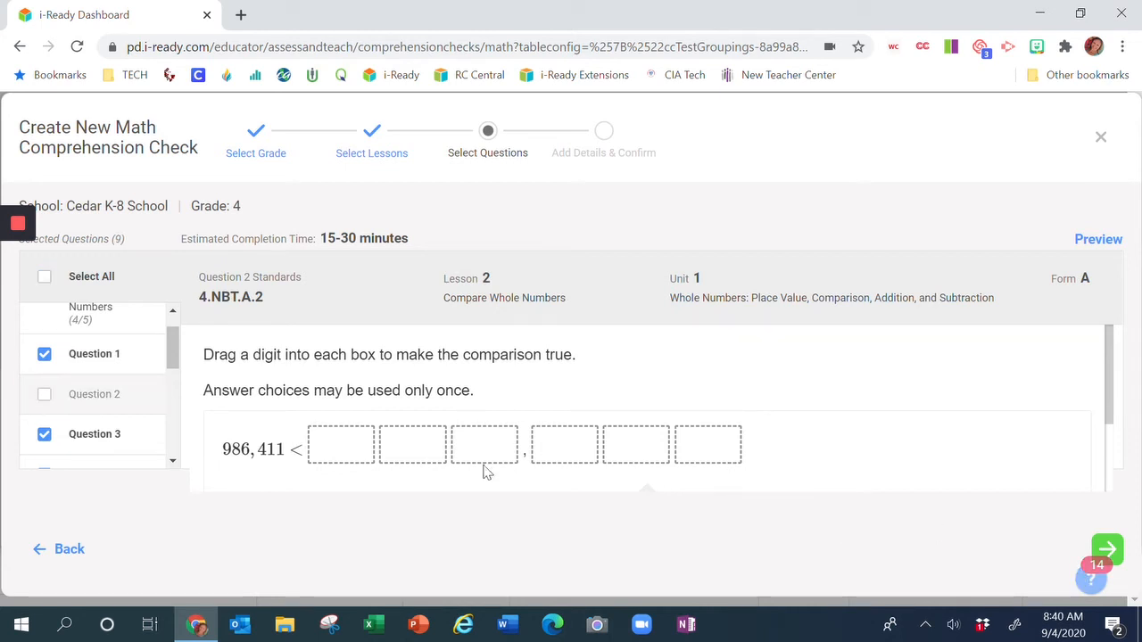
Review further questions, deselect Lesson 3's Question 2, and preview the custom check.
{"action": "scroll", "coordinate": [173, 461], "scroll_direction": "down", "scroll_amount": 2}
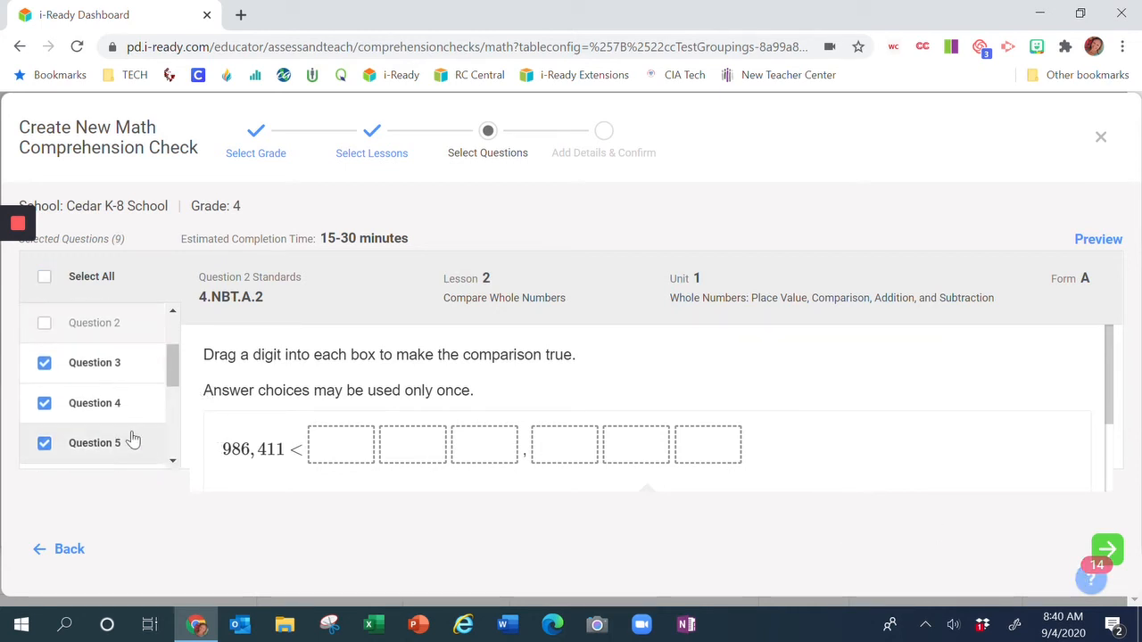
{"action": "left_click", "coordinate": [123, 407]}
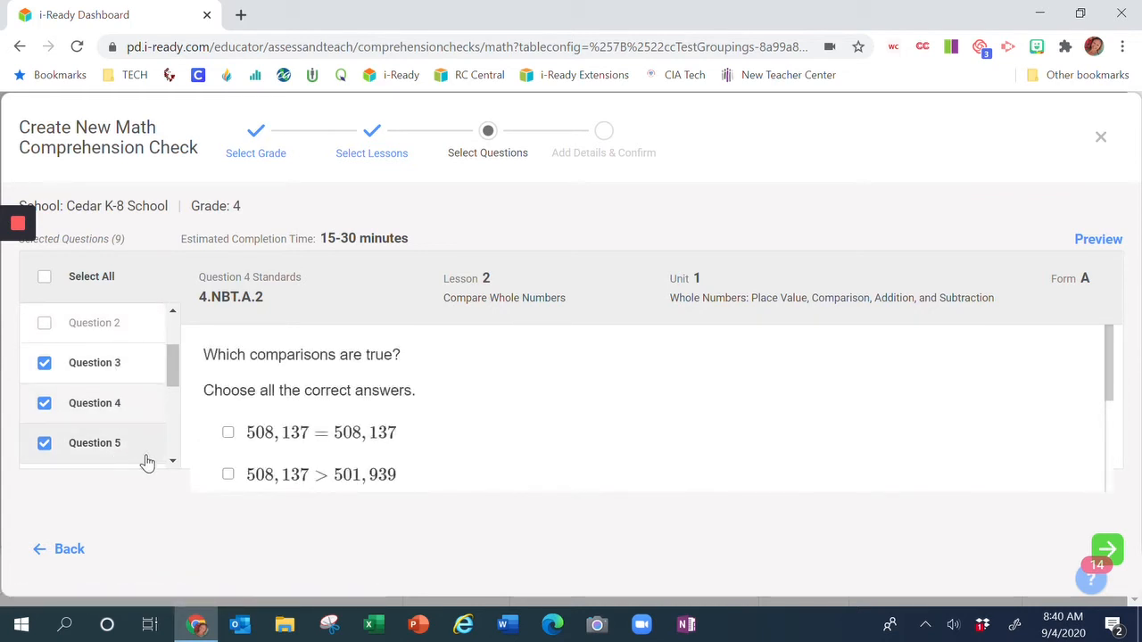
{"action": "scroll", "coordinate": [173, 464], "scroll_direction": "down", "scroll_amount": 3}
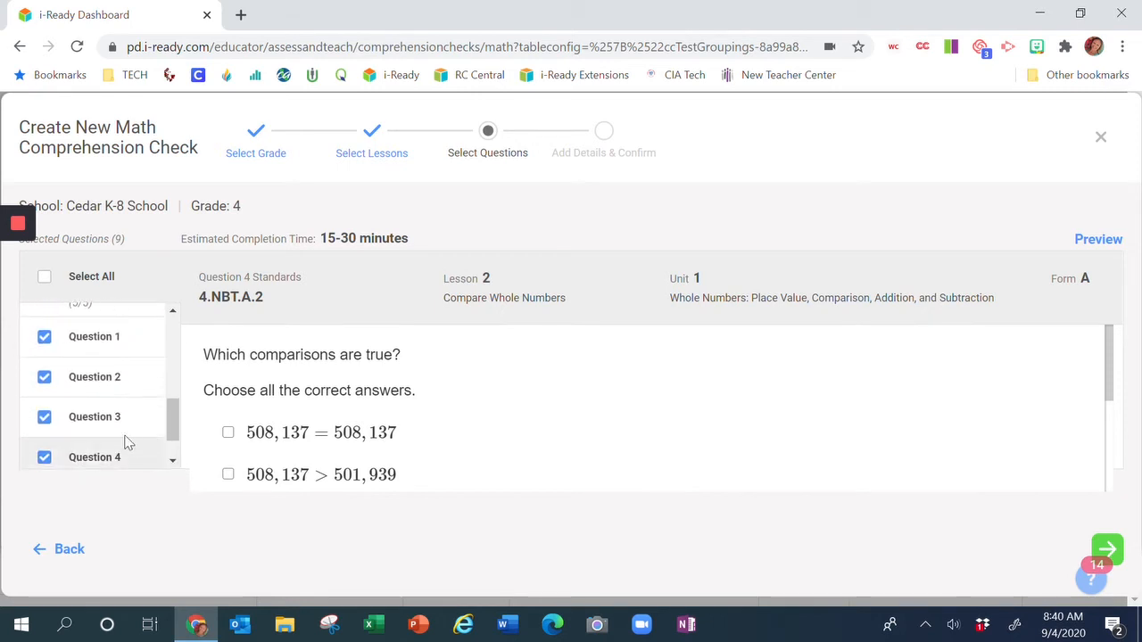
{"action": "left_click", "coordinate": [87, 388]}
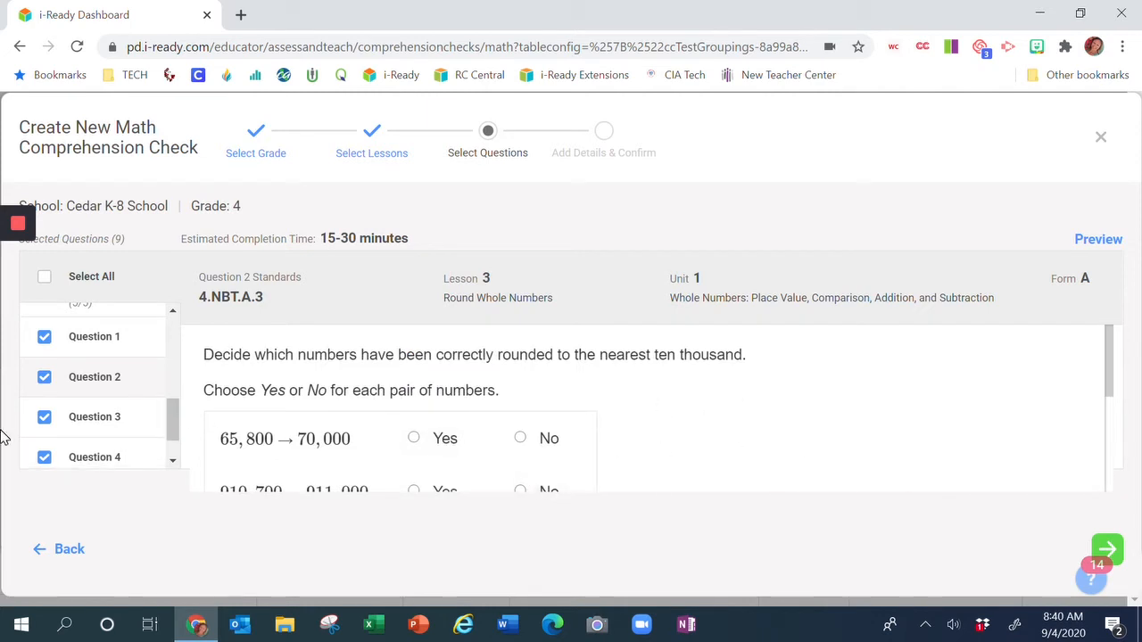
{"action": "left_click", "coordinate": [45, 378]}
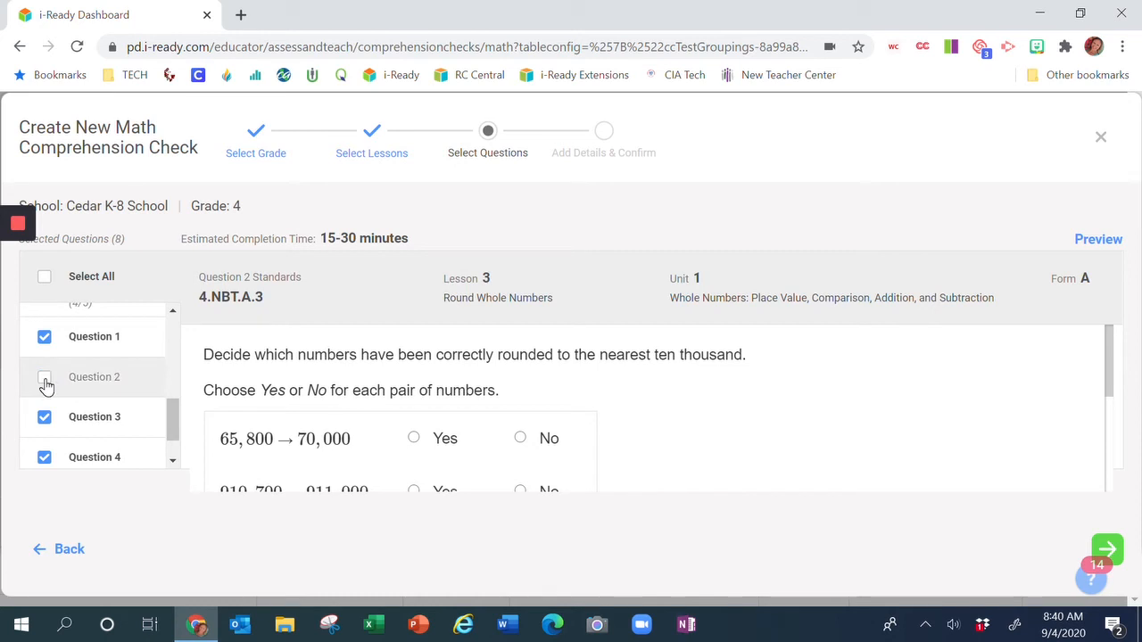
{"action": "left_click", "coordinate": [44, 380]}
{"action": "left_click", "coordinate": [44, 380]}
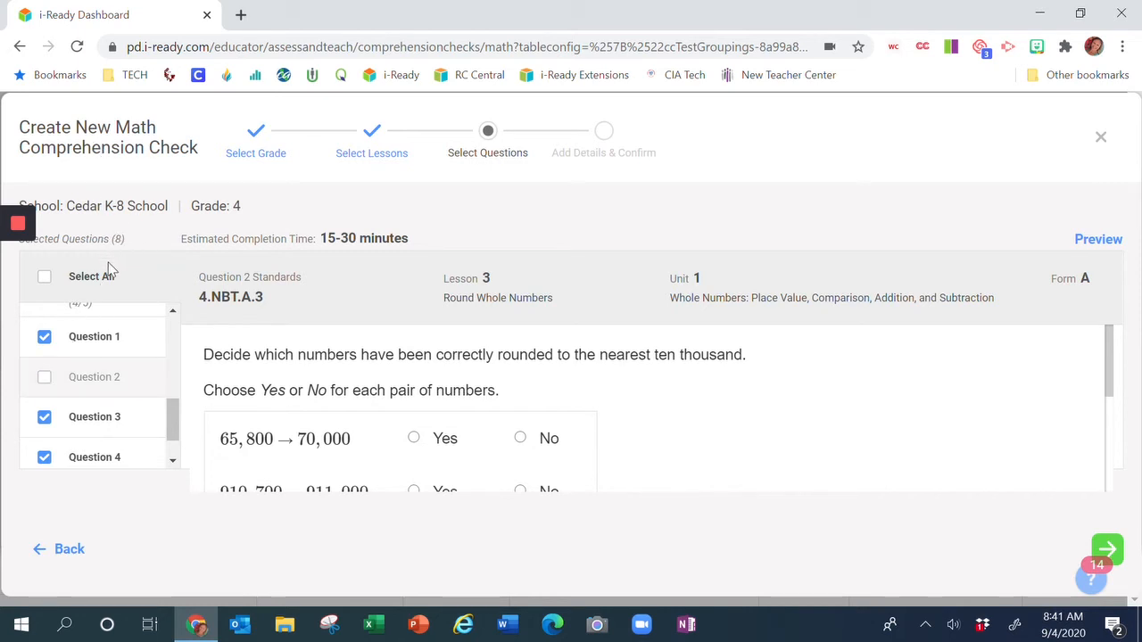
{"action": "left_click", "coordinate": [1097, 241]}
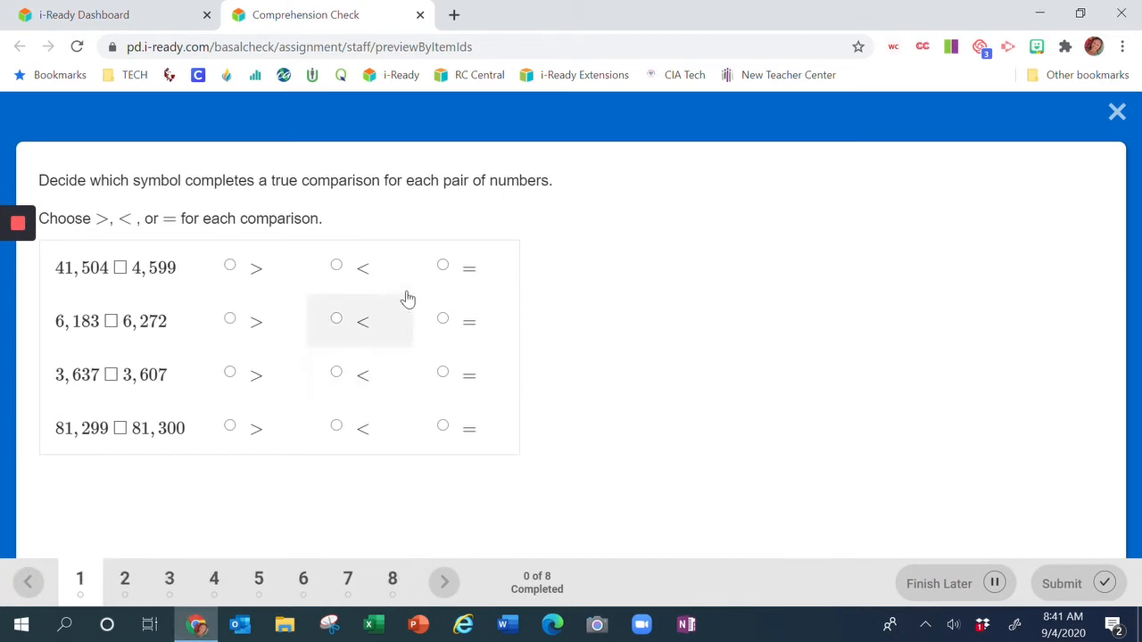
Close the preview, continue to the details page, and name the check Week 2 Quiz.
{"action": "left_click", "coordinate": [421, 15]}
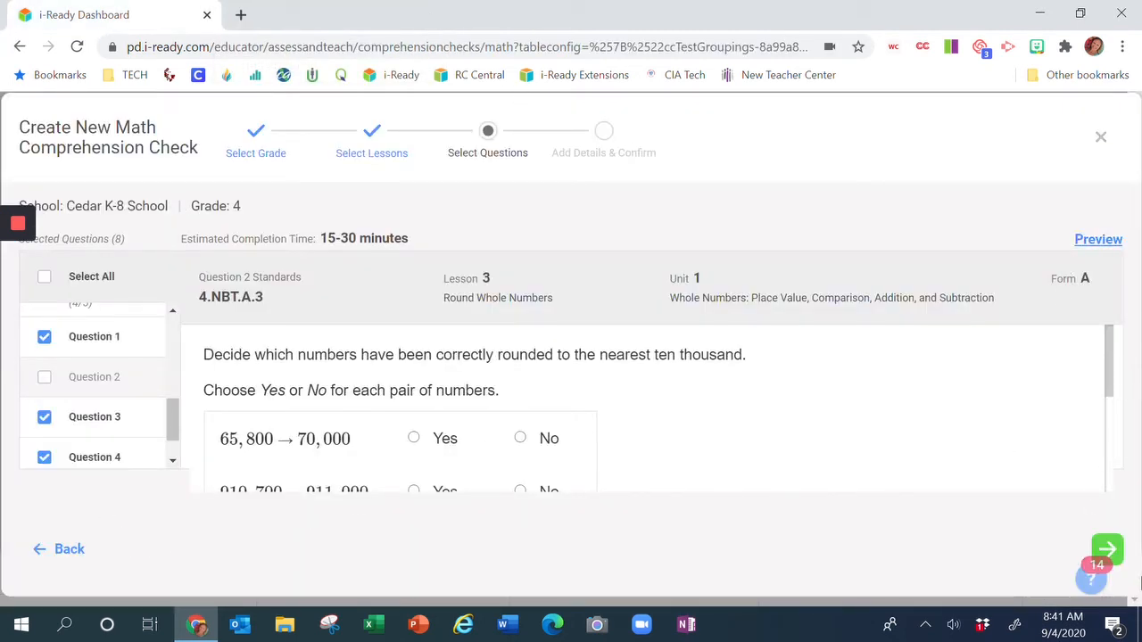
{"action": "left_click", "coordinate": [1111, 547]}
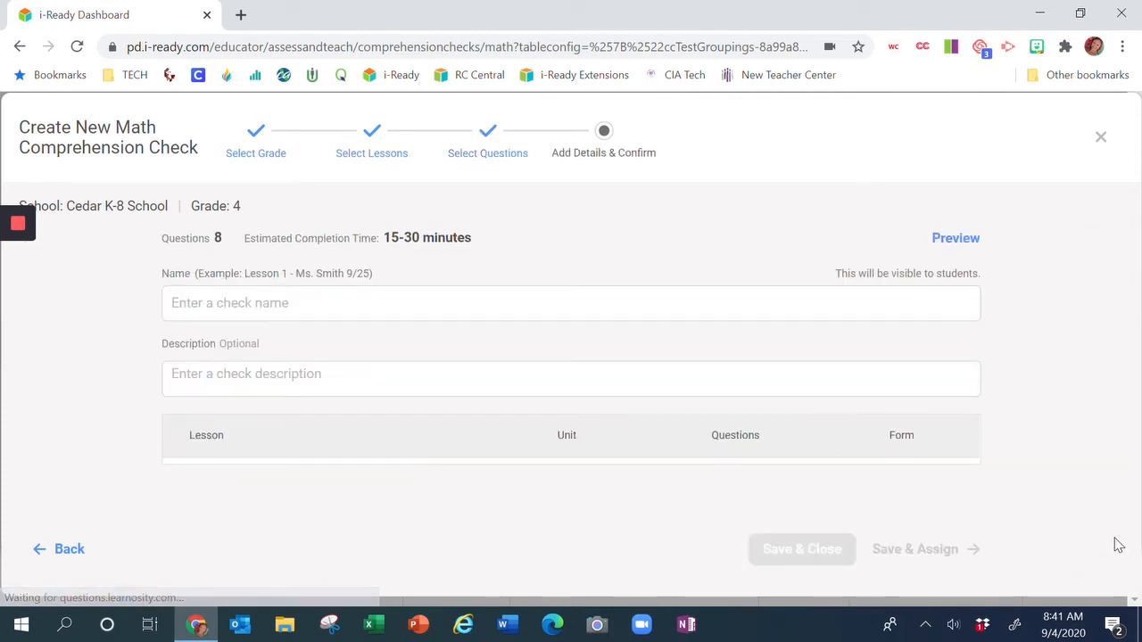
{"action": "left_click", "coordinate": [203, 301]}
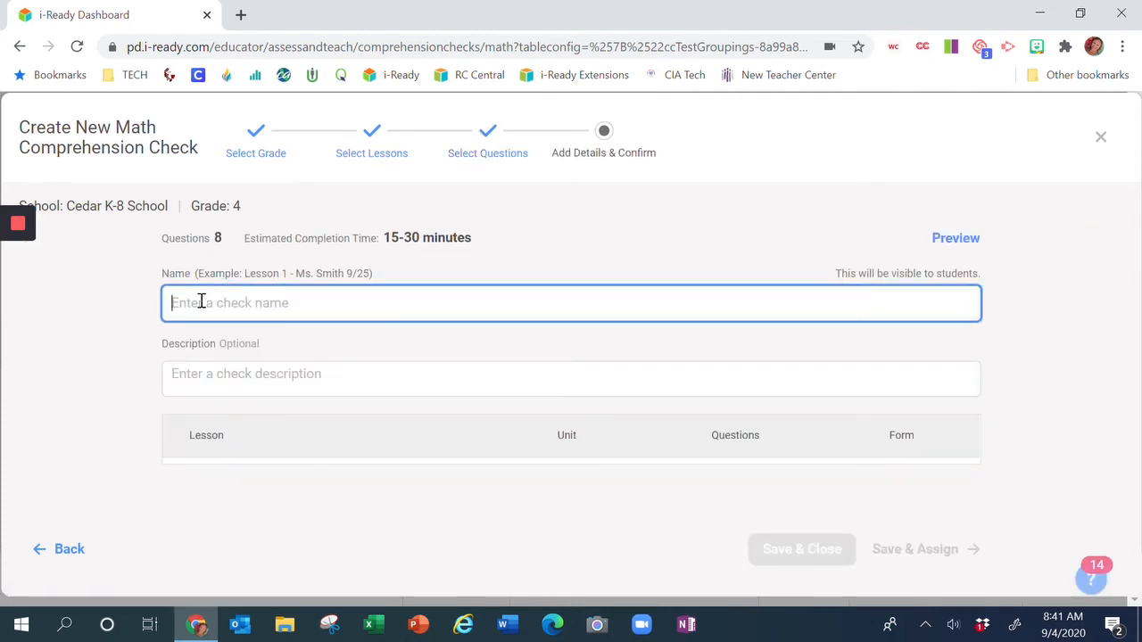
{"action": "type", "text": "Week 2 Quiz"}
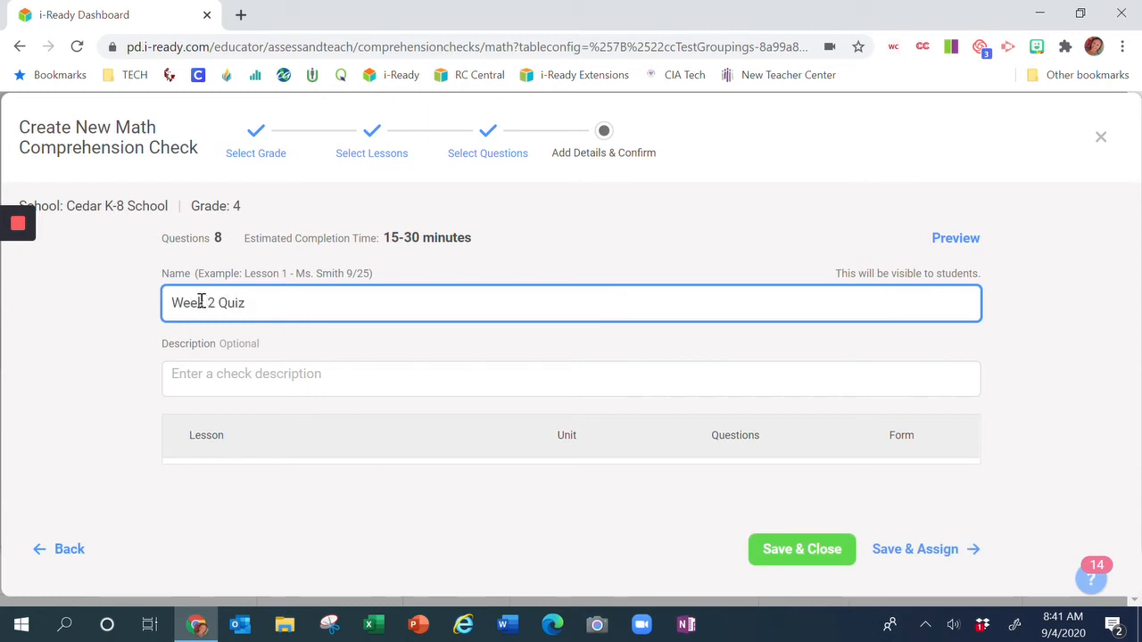
{"action": "key", "text": "Tab"}
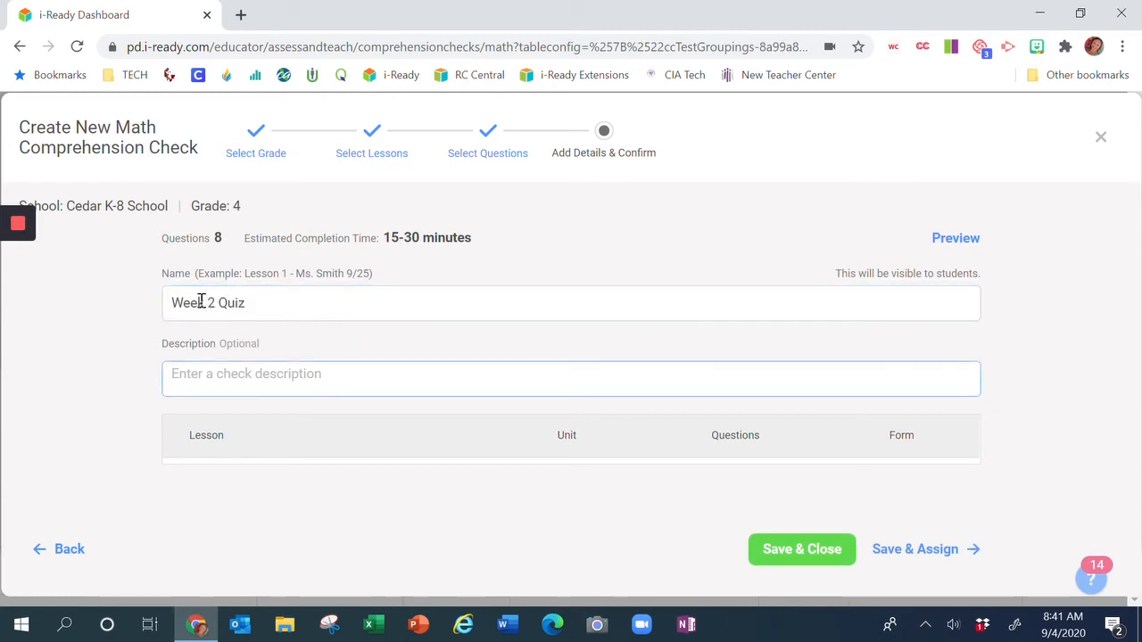
Enter the description Whole Numbers & Rounding, correcting its capitalization.
{"action": "type", "text": "WHole"}
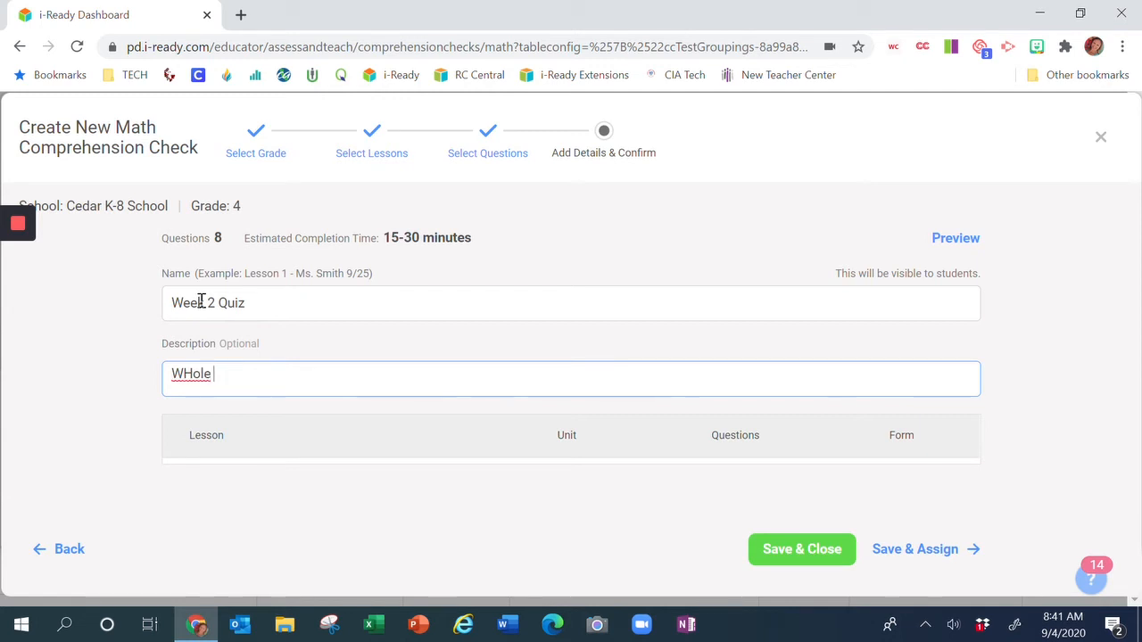
{"action": "type", "text": " NUmbers & Rounding"}
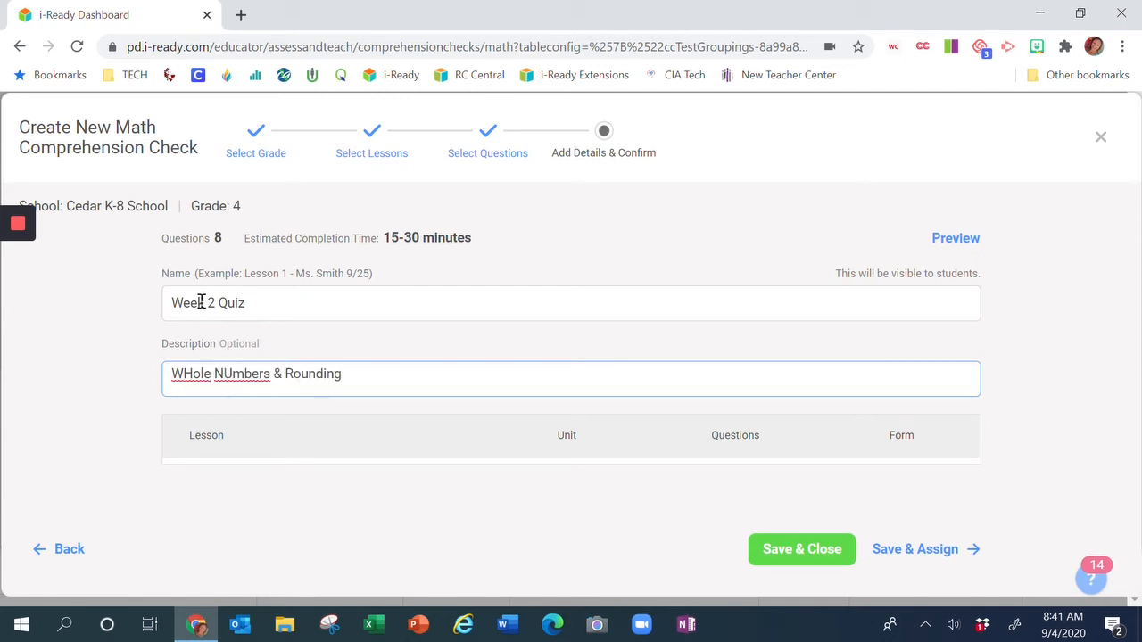
{"action": "left_click", "coordinate": [232, 376]}
{"action": "key", "text": "BackSpace"}
{"action": "type", "text": "u"}
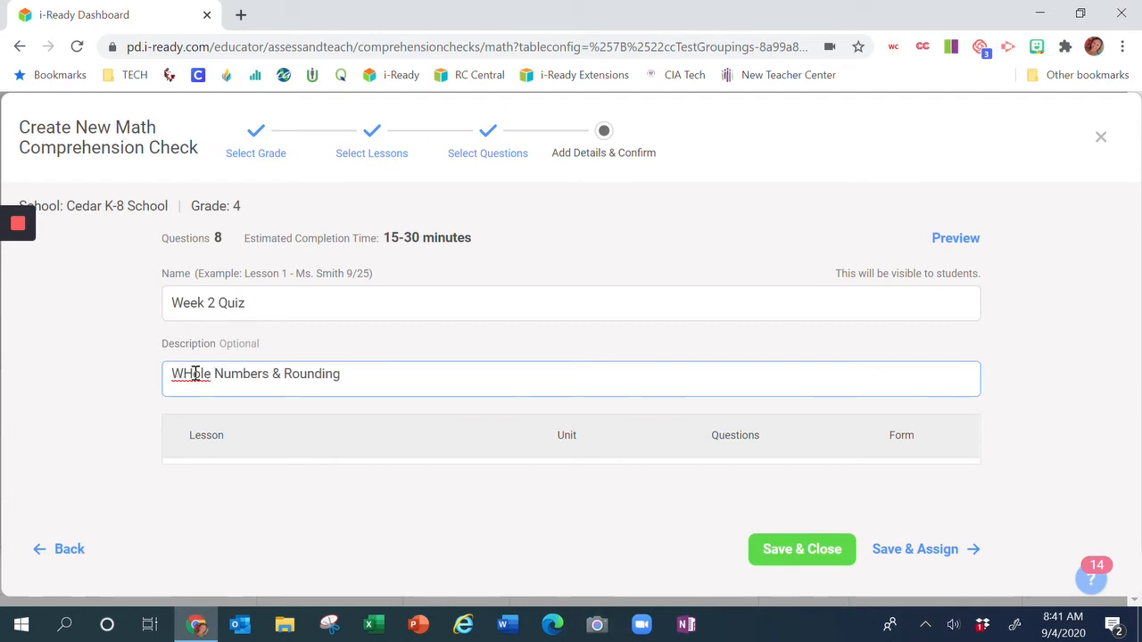
{"action": "left_click", "coordinate": [193, 373]}
{"action": "key", "text": "BackSpace"}
{"action": "type", "text": "h"}
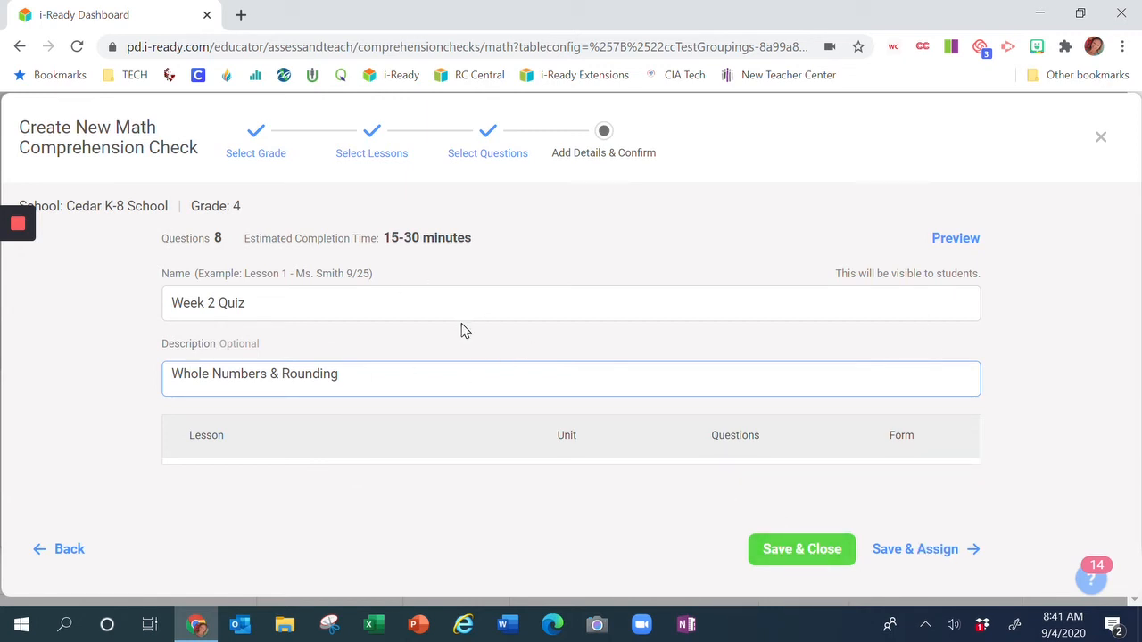
Save and assign the check to classes/report groups, selecting the Grade 4 - Math group.
{"action": "left_click", "coordinate": [916, 555]}
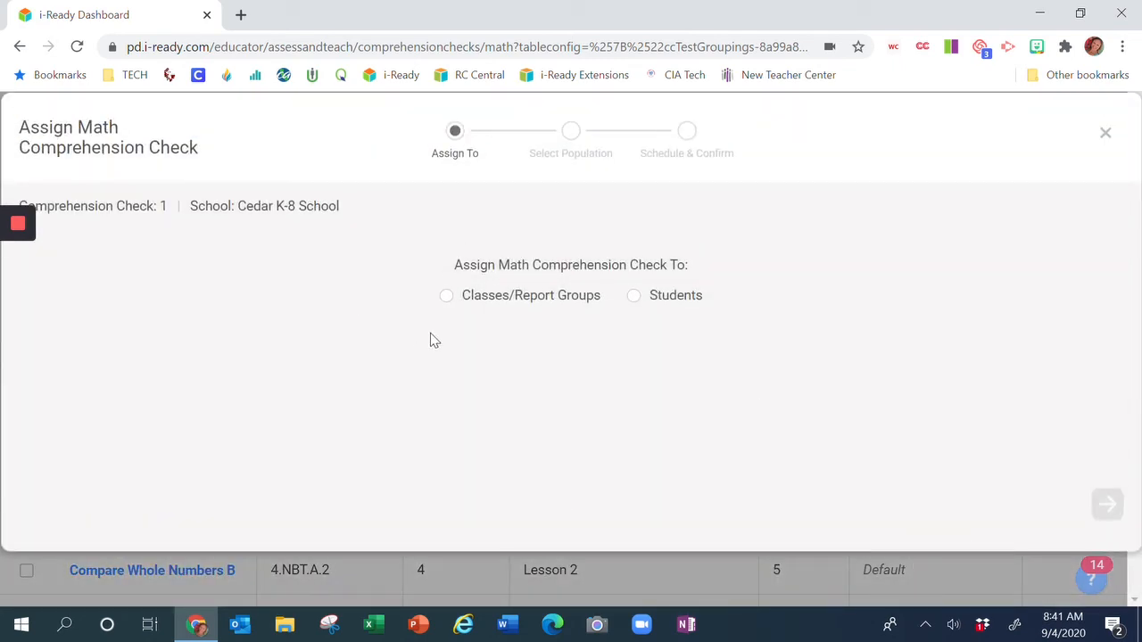
{"action": "left_click", "coordinate": [461, 299]}
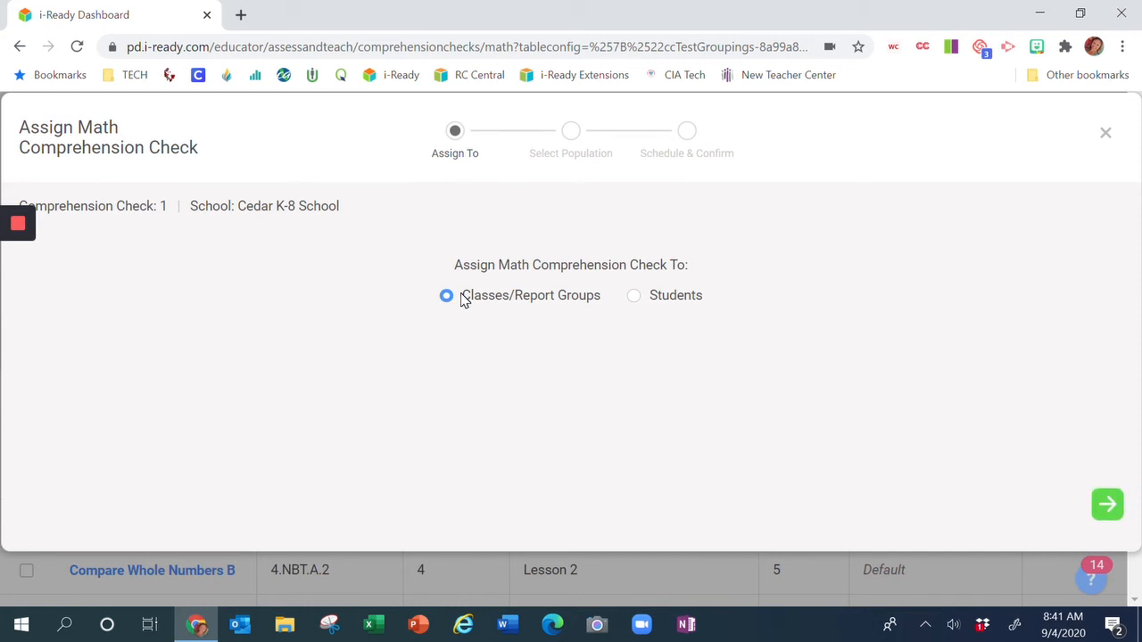
{"action": "left_click", "coordinate": [1107, 505]}
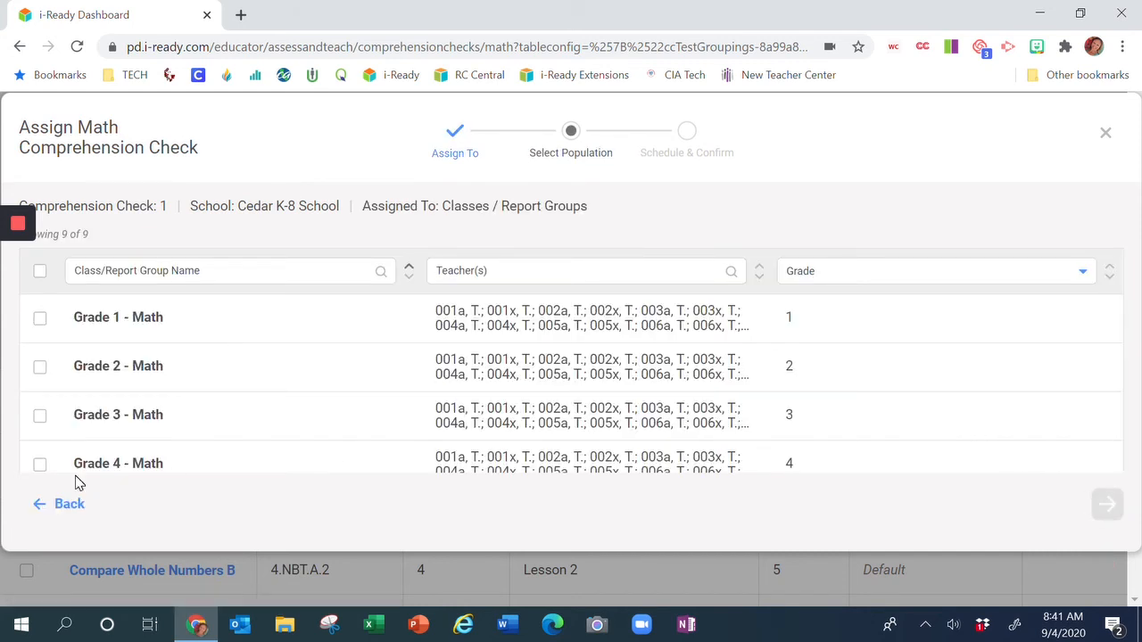
{"action": "left_click", "coordinate": [40, 465]}
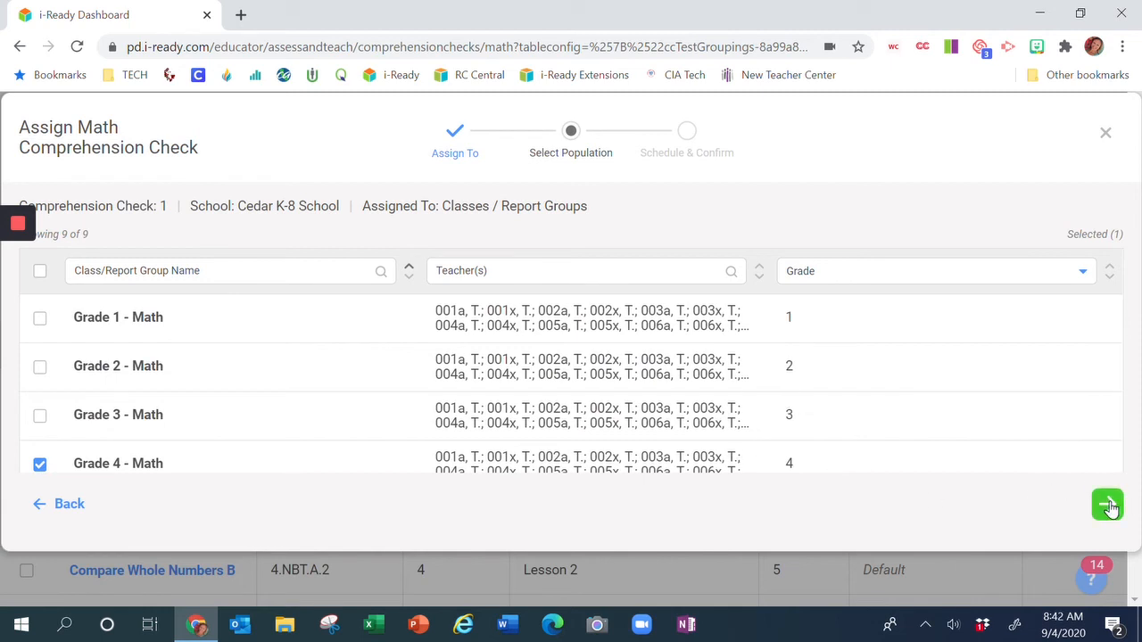
{"action": "left_click", "coordinate": [1107, 505]}
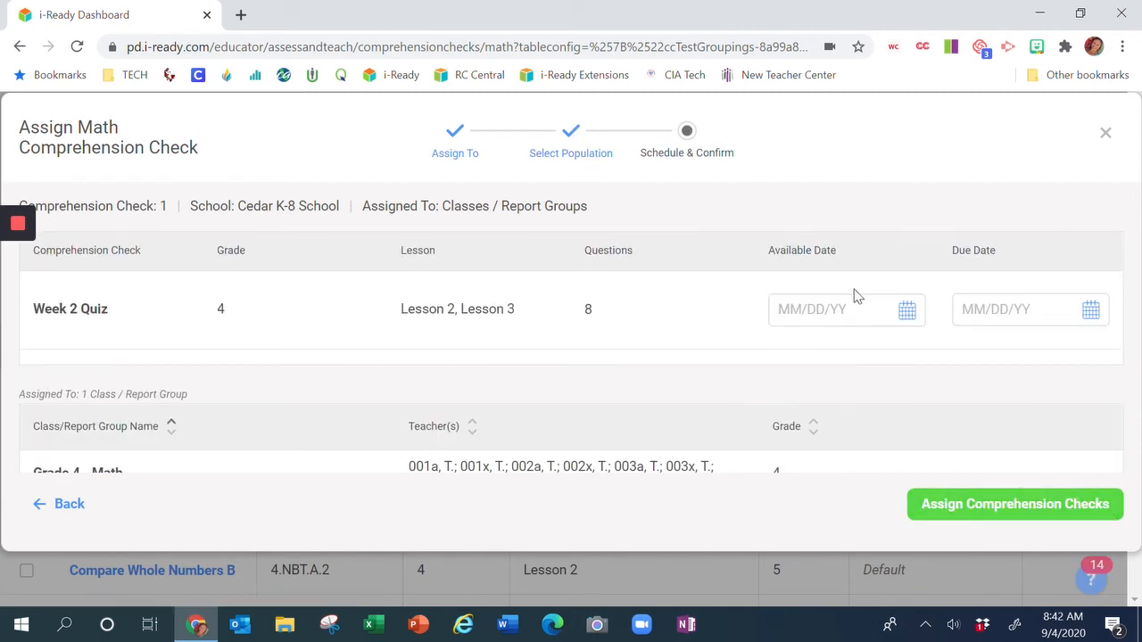
Set the available date to 09/11/20 and assign the comprehension check.
{"action": "left_click", "coordinate": [906, 319]}
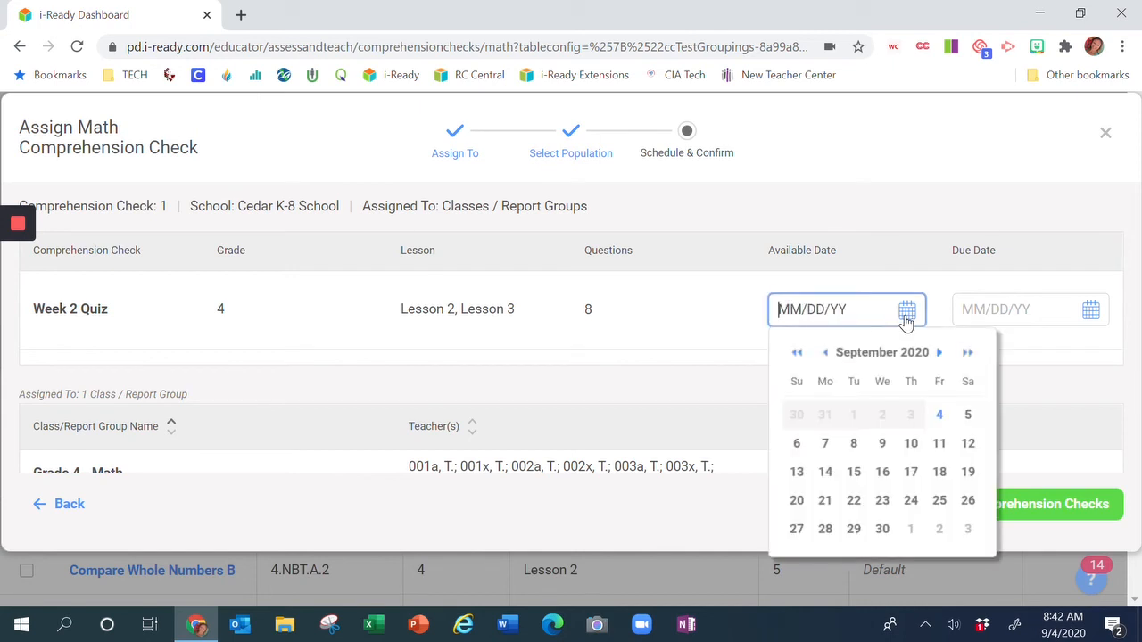
{"action": "left_click", "coordinate": [938, 445]}
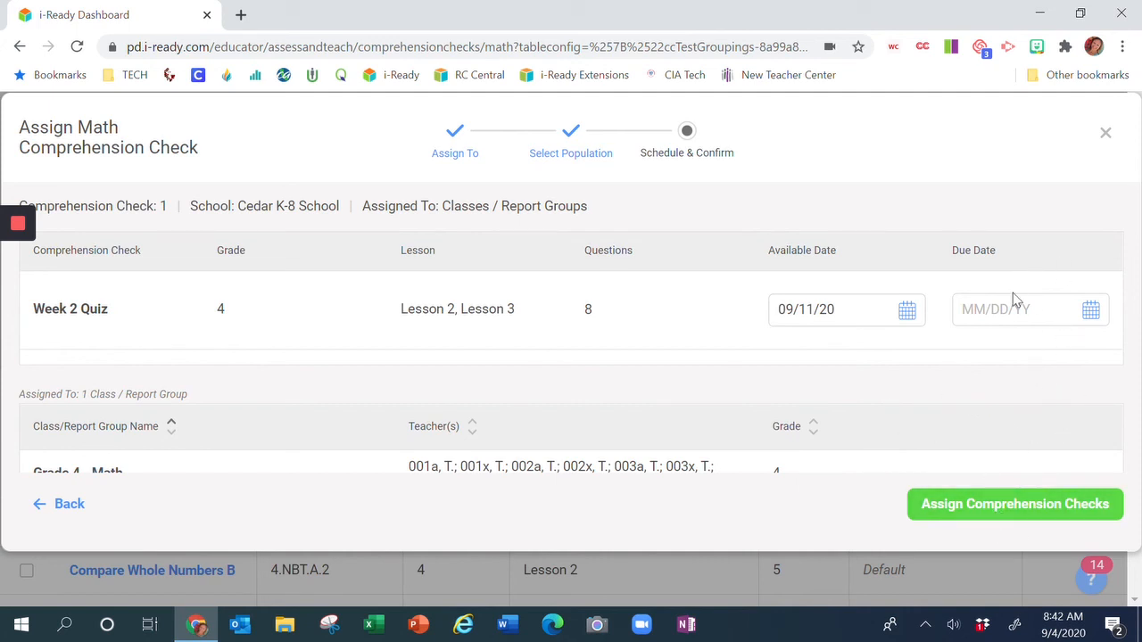
{"action": "left_click", "coordinate": [980, 509]}
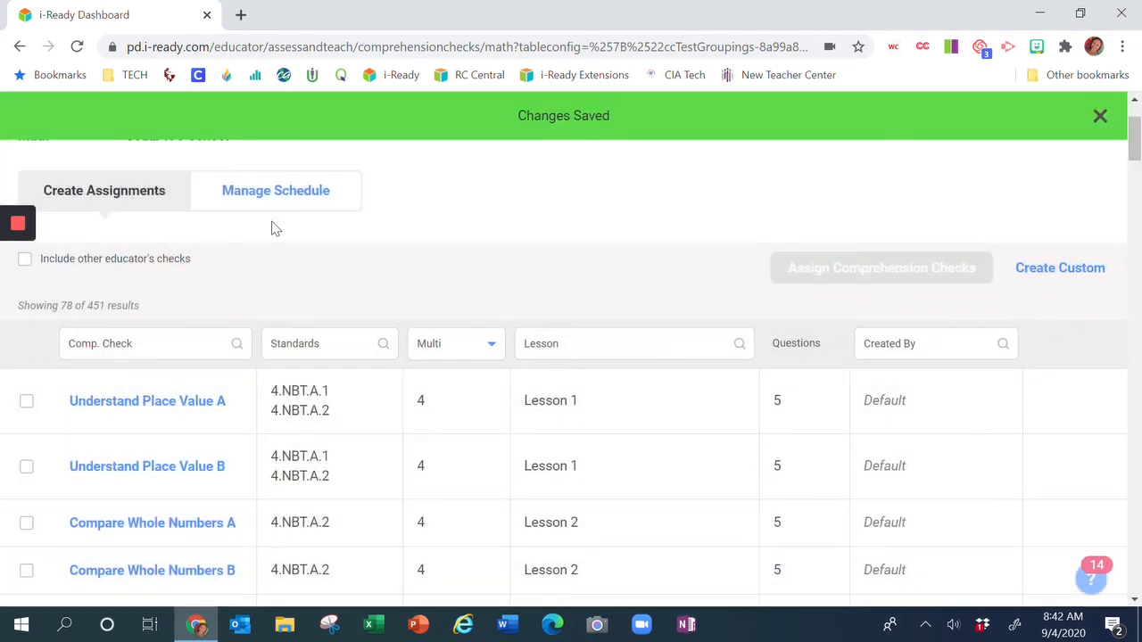
Open the schedule and expand the Week 2 Quiz entry to view its details.
{"action": "scroll", "coordinate": [579, 342], "scroll_direction": "up", "scroll_amount": 2}
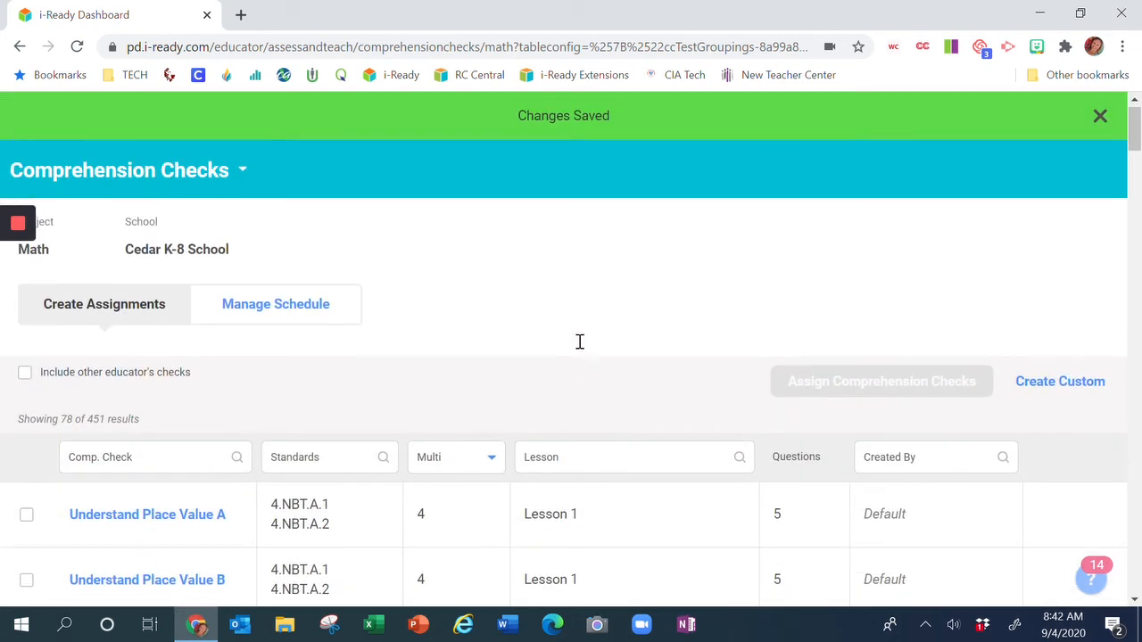
{"action": "left_click", "coordinate": [290, 316]}
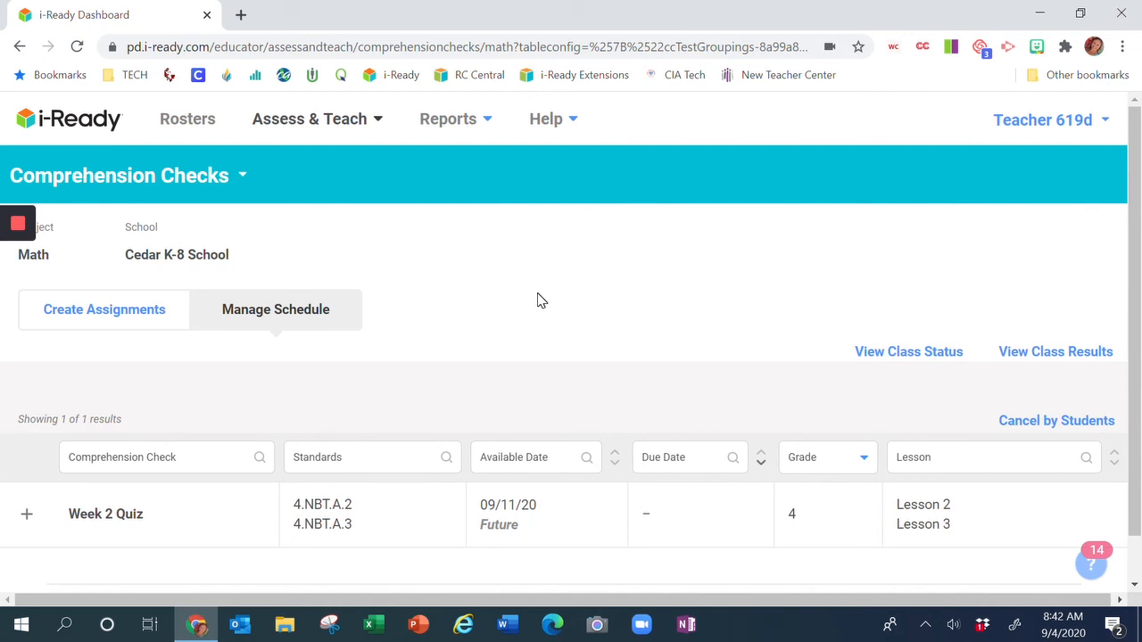
{"action": "scroll", "coordinate": [538, 300], "scroll_direction": "down", "scroll_amount": 1}
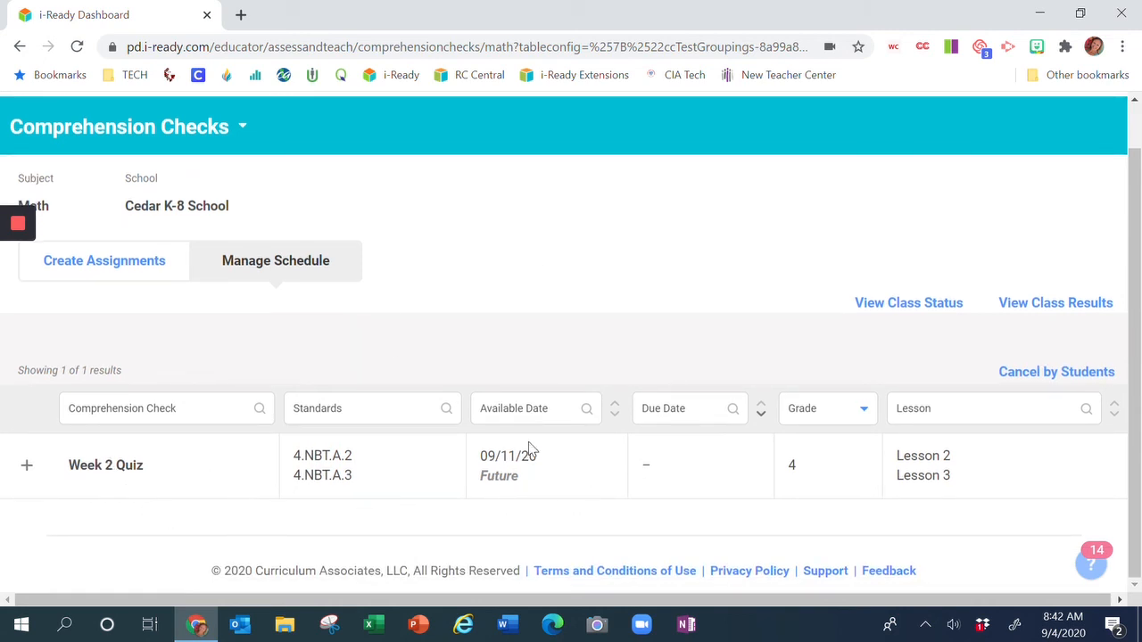
{"action": "left_click", "coordinate": [27, 464]}
{"action": "scroll", "coordinate": [553, 395], "scroll_direction": "down", "scroll_amount": 2}
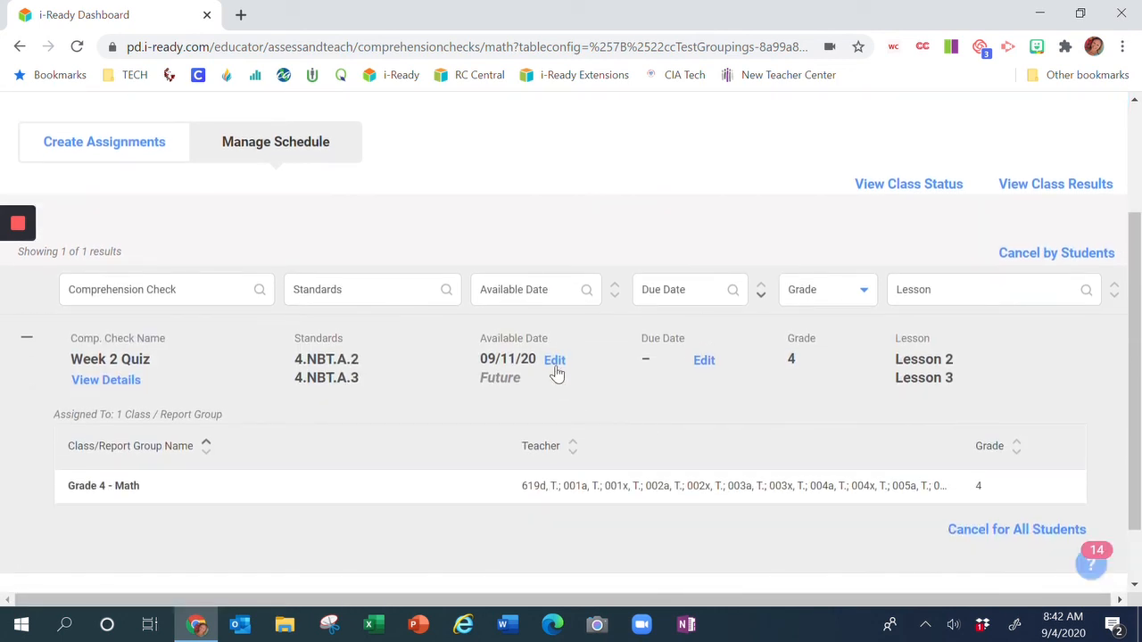
{"action": "left_click", "coordinate": [553, 362]}
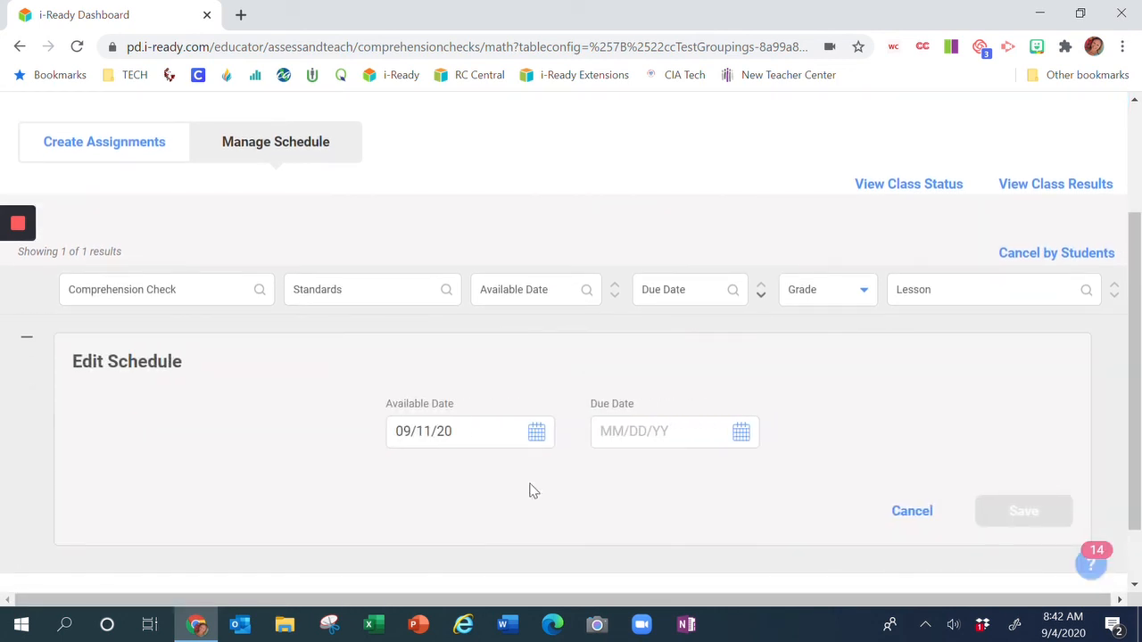
{"action": "left_click", "coordinate": [535, 437]}
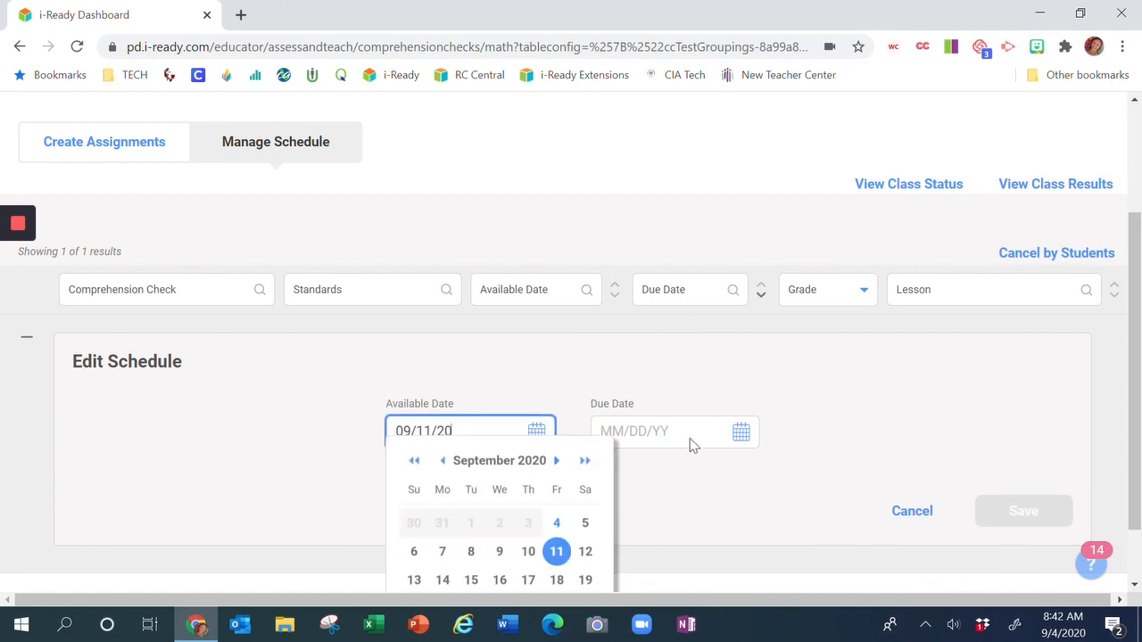
{"action": "left_click", "coordinate": [916, 521]}
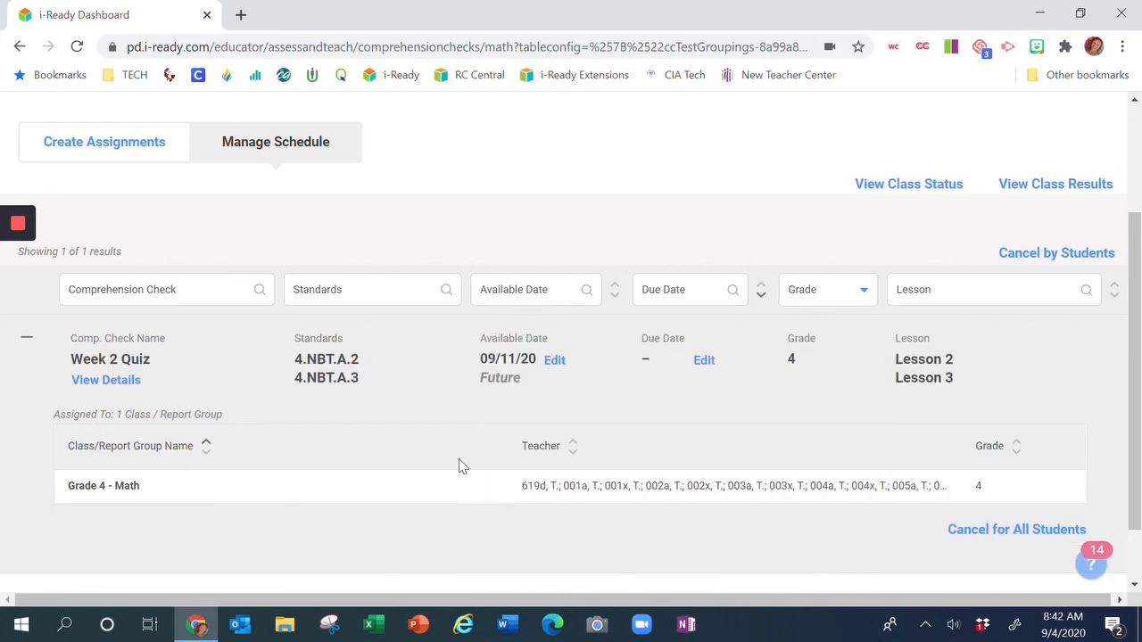
Review the scheduled check, switching between the assignments and schedule views.
{"action": "scroll", "coordinate": [789, 438], "scroll_direction": "down", "scroll_amount": 1}
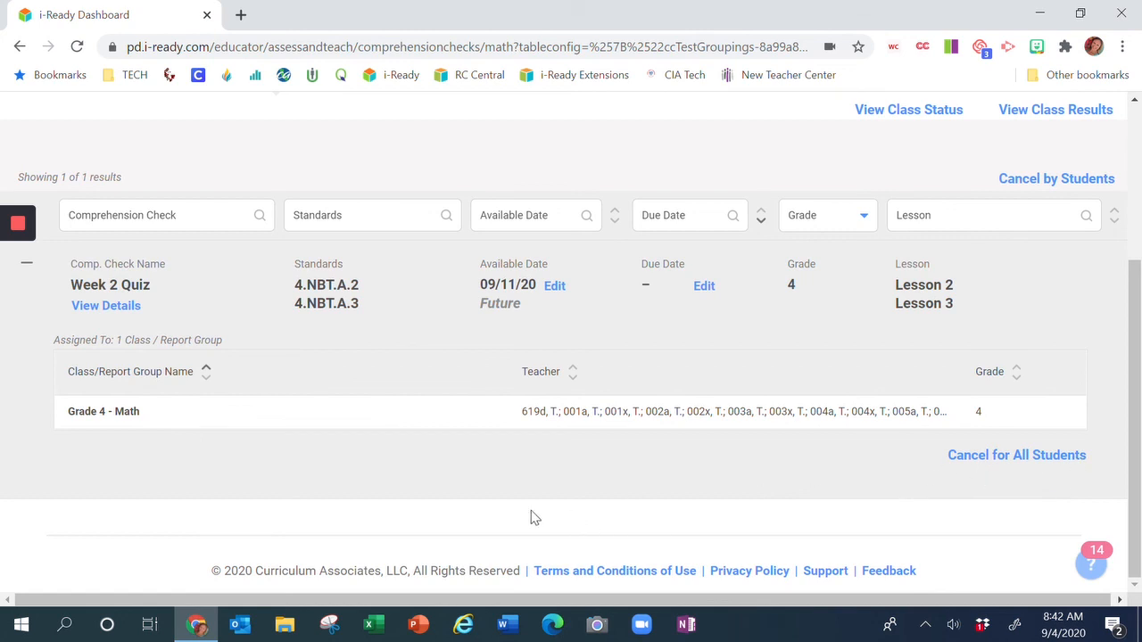
{"action": "scroll", "coordinate": [530, 518], "scroll_direction": "up", "scroll_amount": 3}
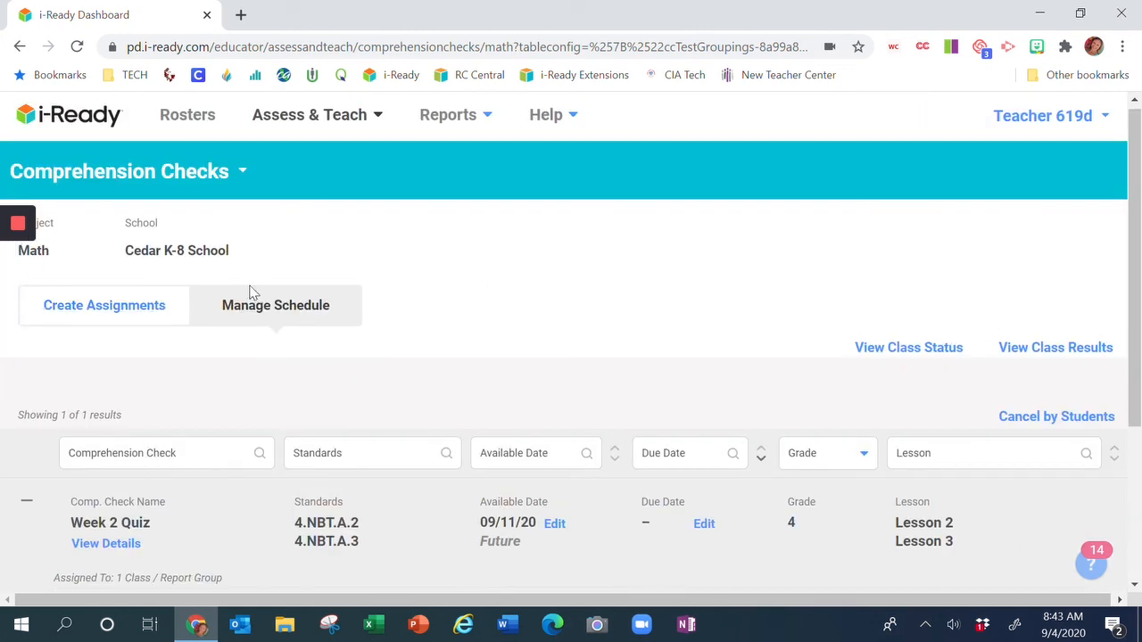
{"action": "left_click", "coordinate": [104, 308]}
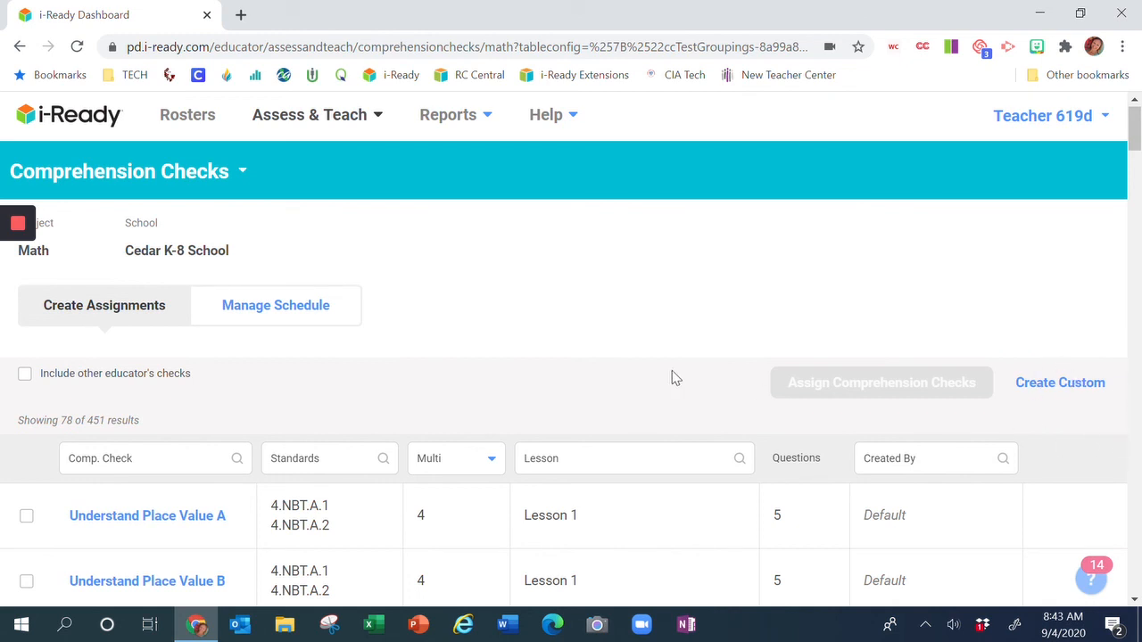
{"action": "left_click", "coordinate": [246, 308]}
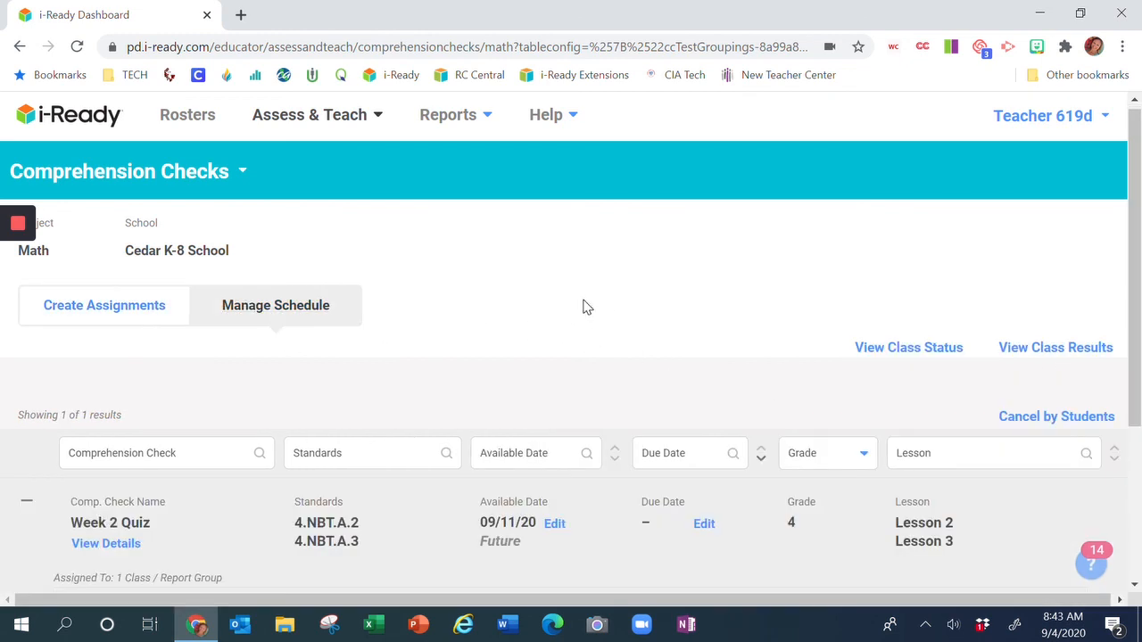
{"action": "scroll", "coordinate": [584, 307], "scroll_direction": "down", "scroll_amount": 1}
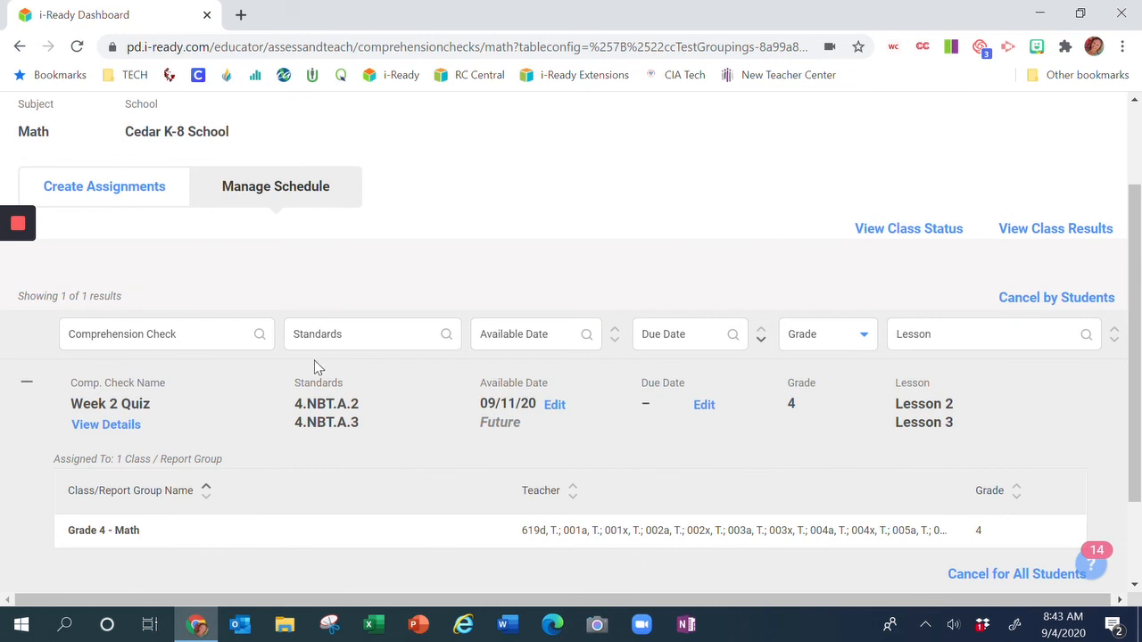
{"action": "scroll", "coordinate": [560, 302], "scroll_direction": "up", "scroll_amount": 1}
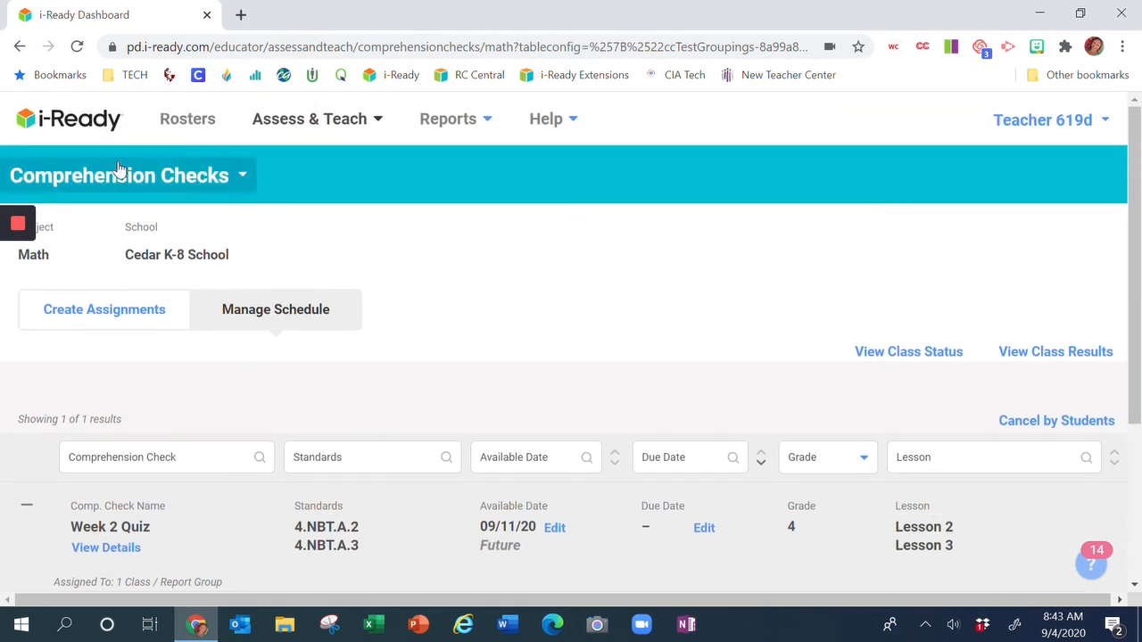